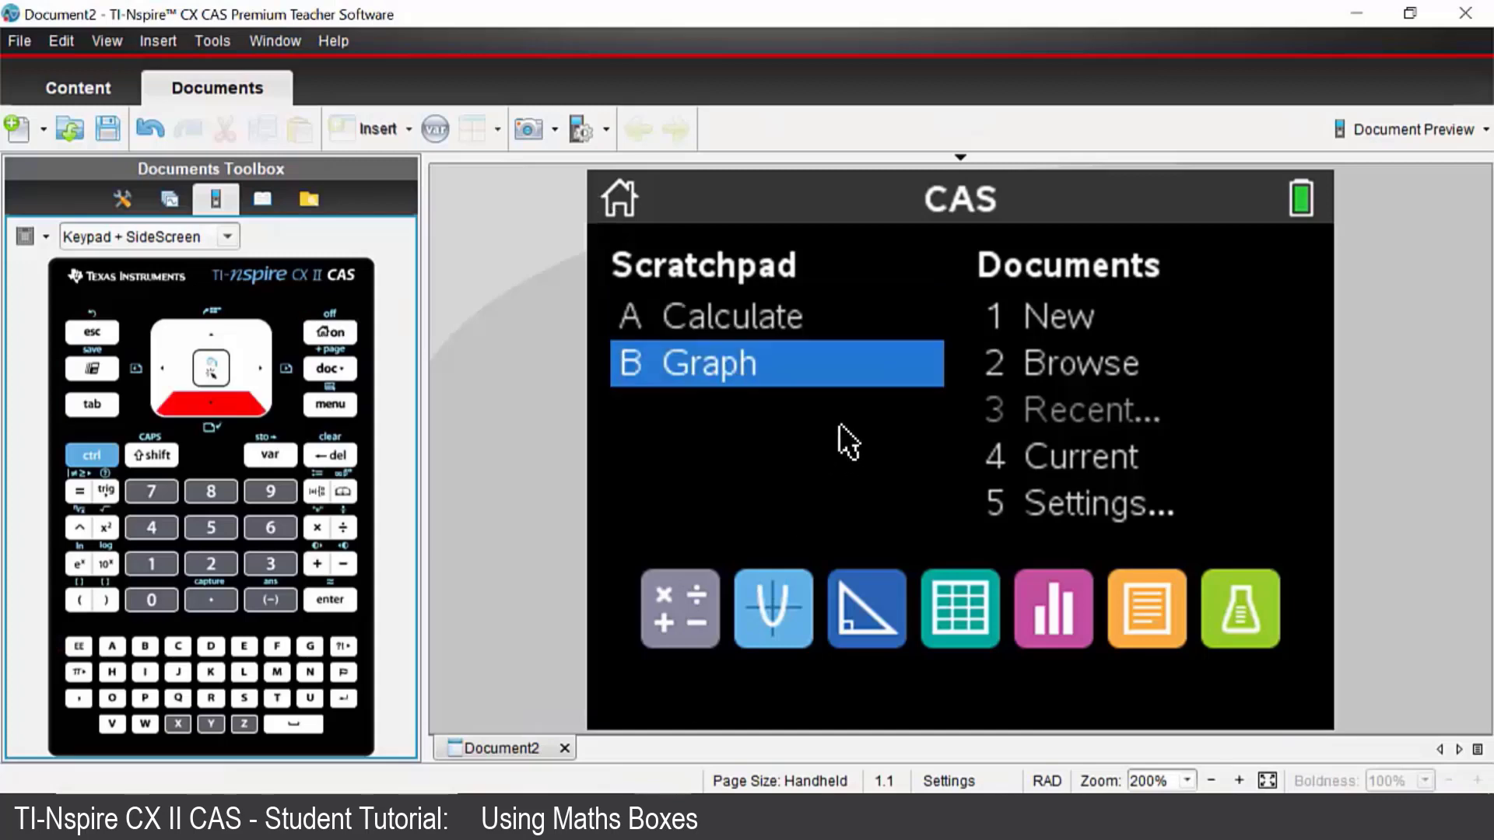
From the home screen, start a new document with a blank Notes page 1.1
key(Right)
key(Right)
key(Right)
key(Right)
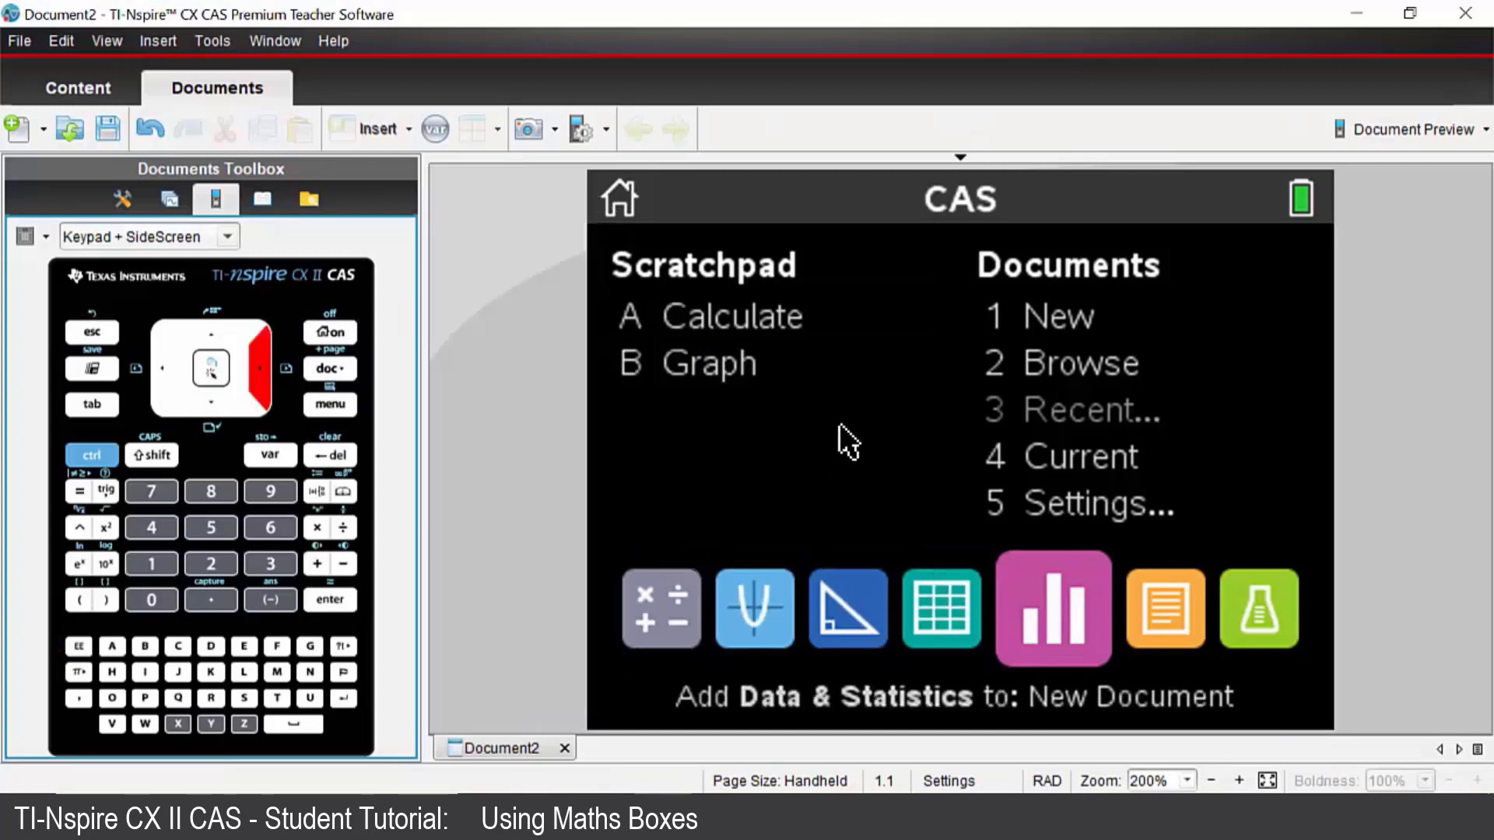
key(Right)
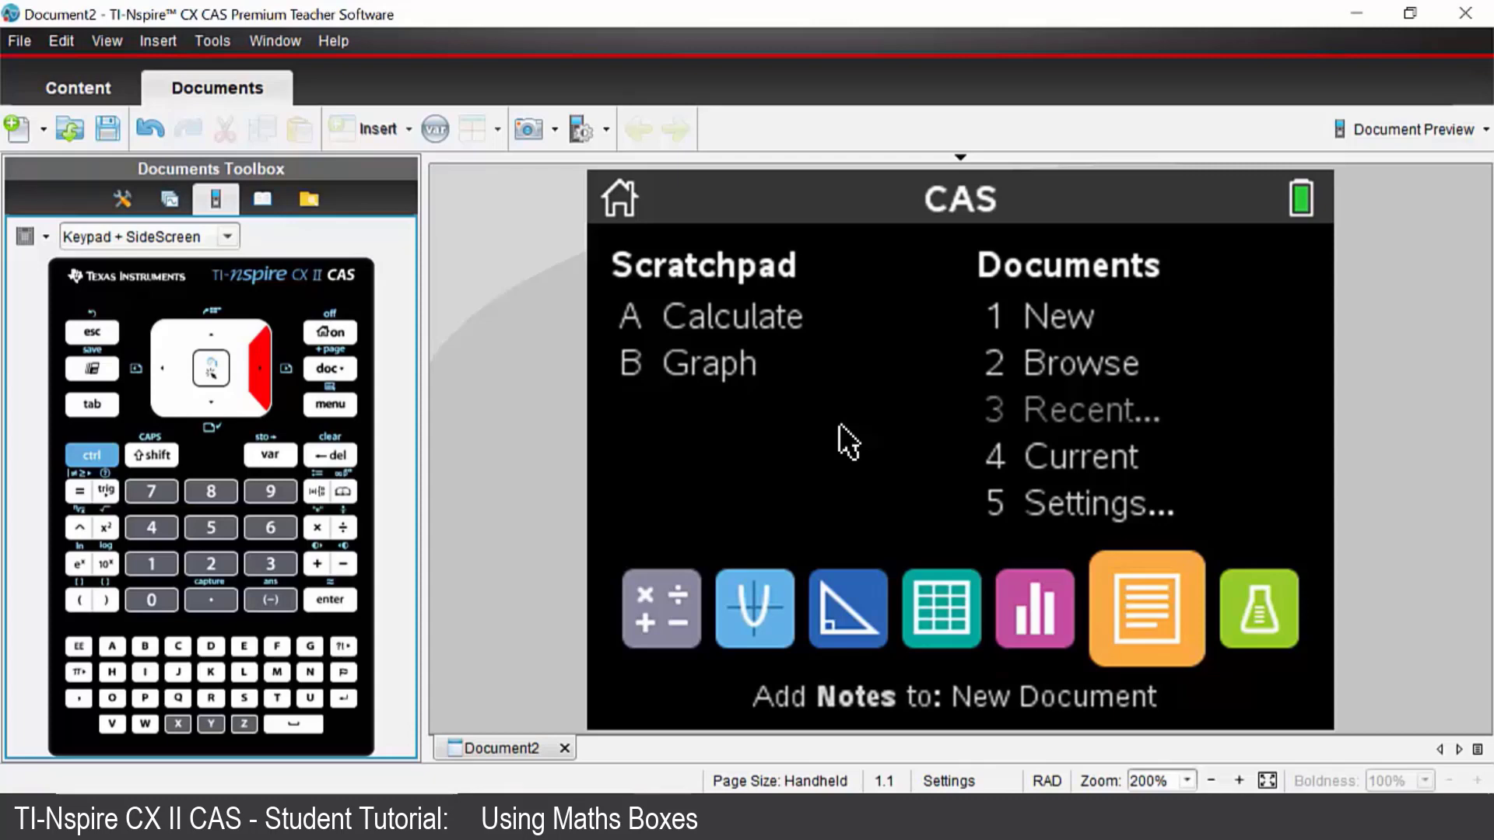
key(Return)
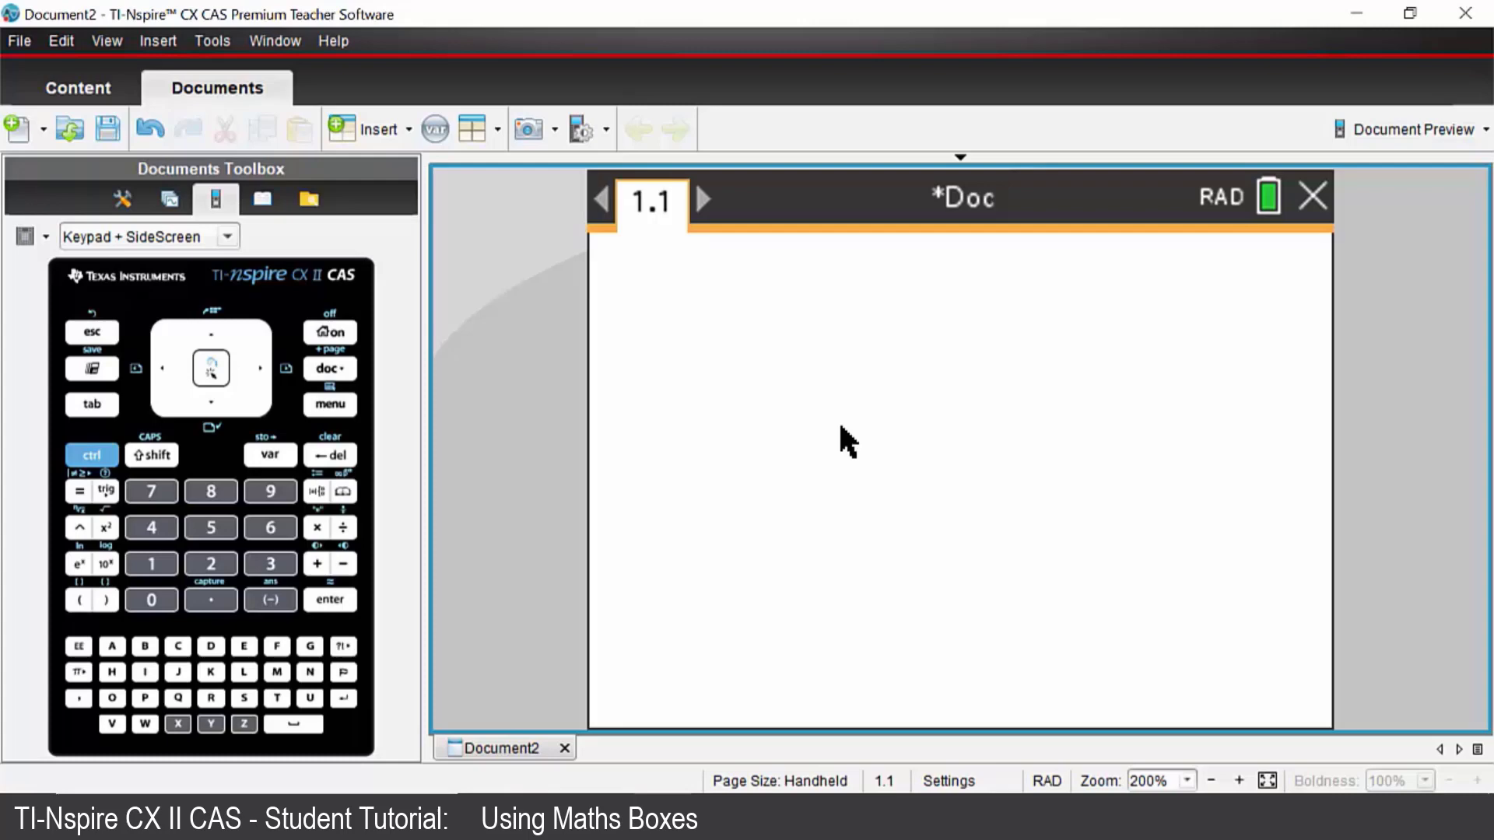
Write 'This is text' on the Notes page and begin a new line below it
text(T)
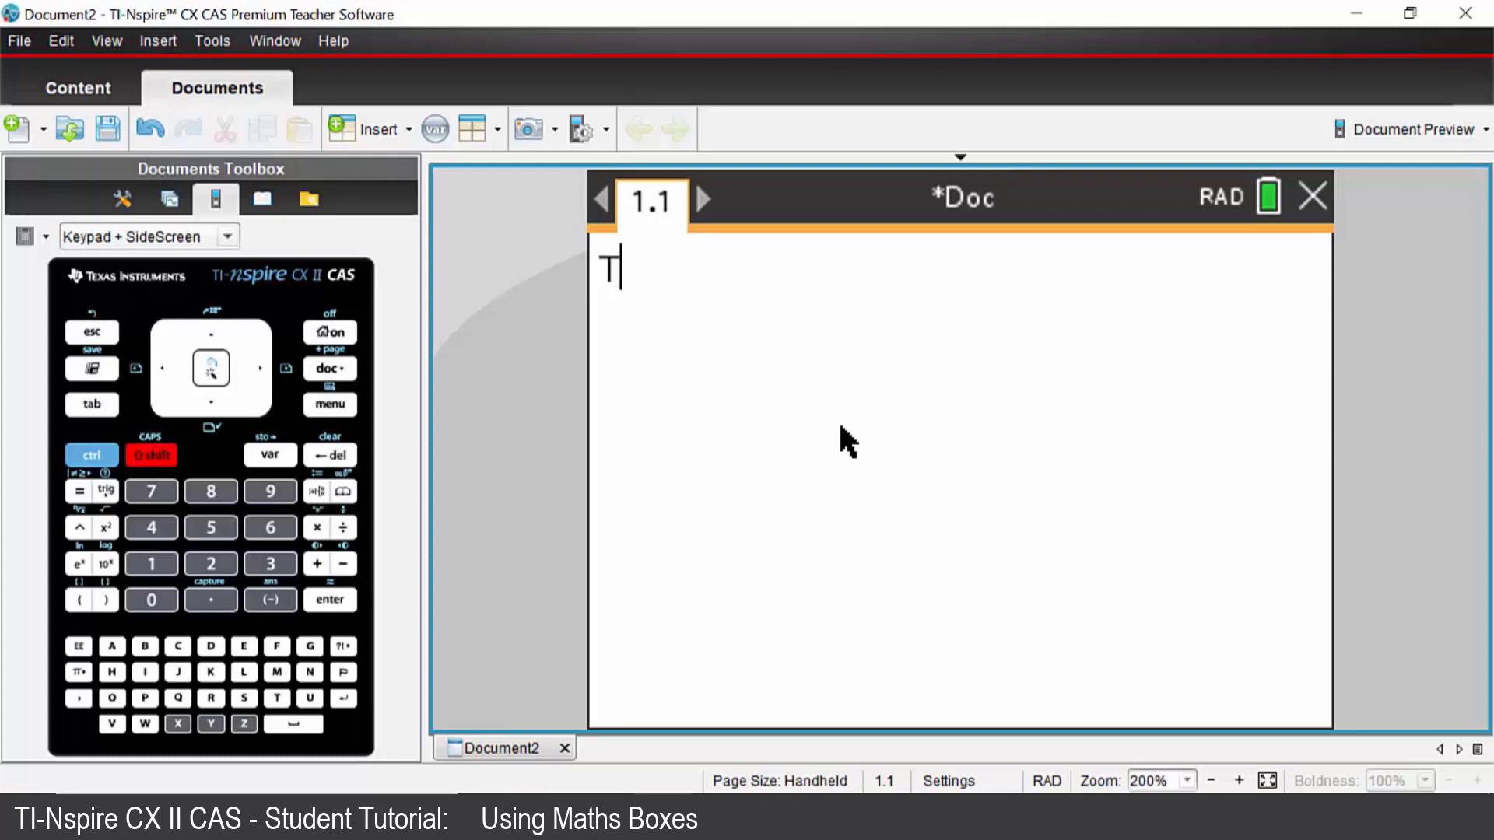
text(his is text)
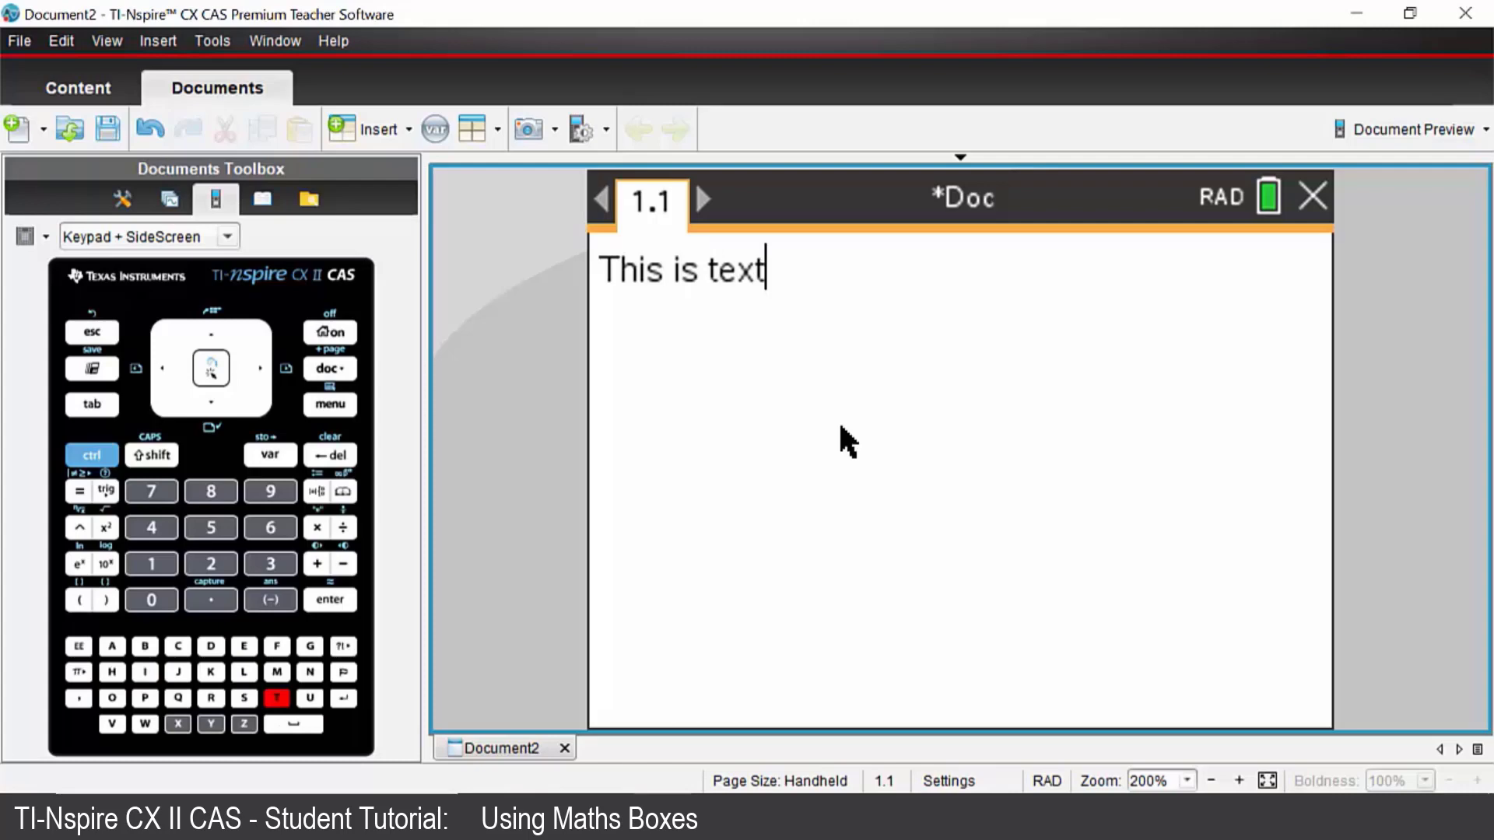
key(Return)
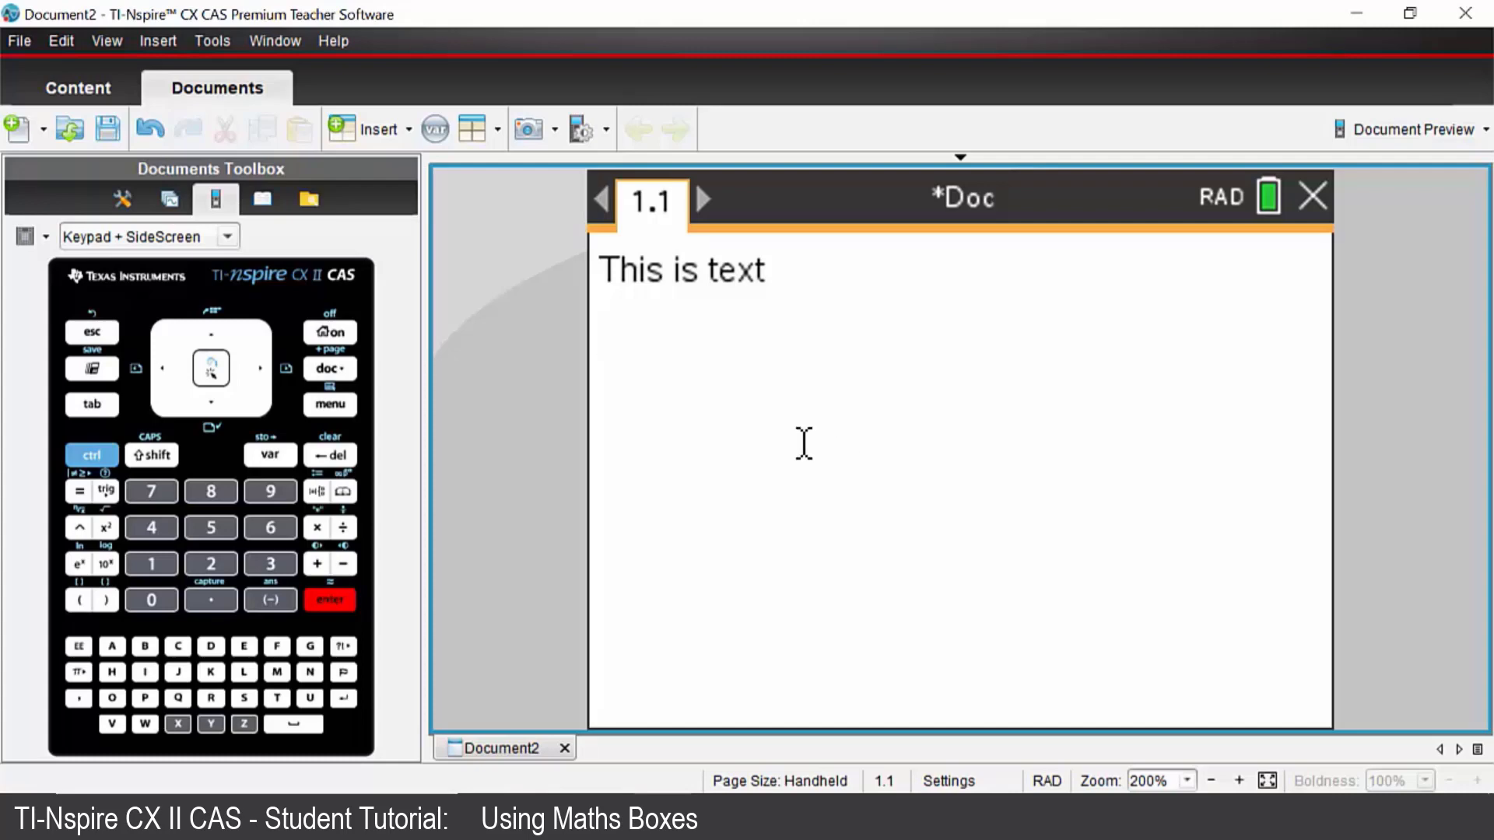
Insert a math box under the text and evaluate 4x+2x to 6·x
click(330, 404)
key(Down)
key(Down)
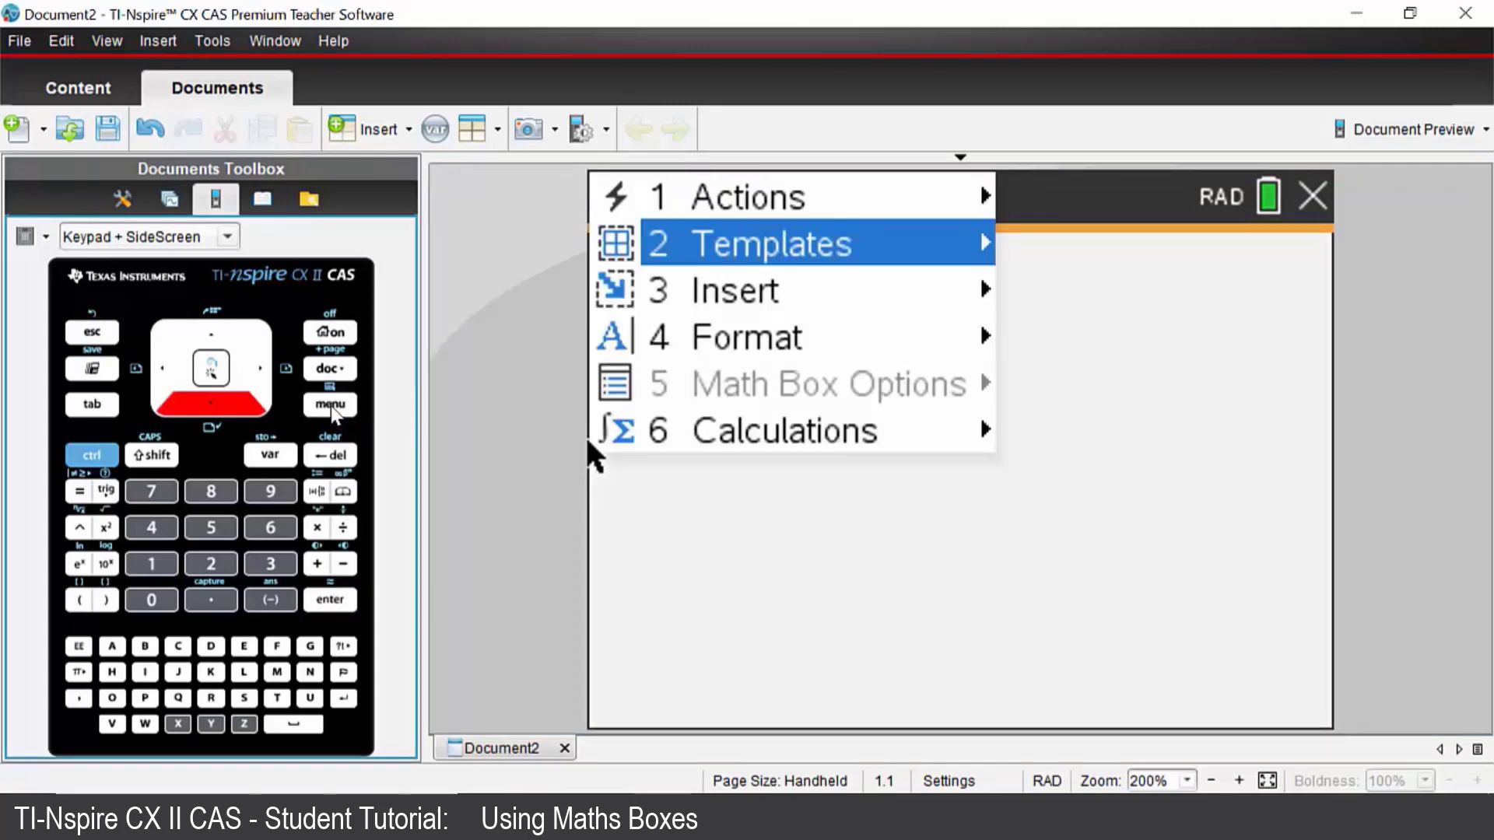
key(Right)
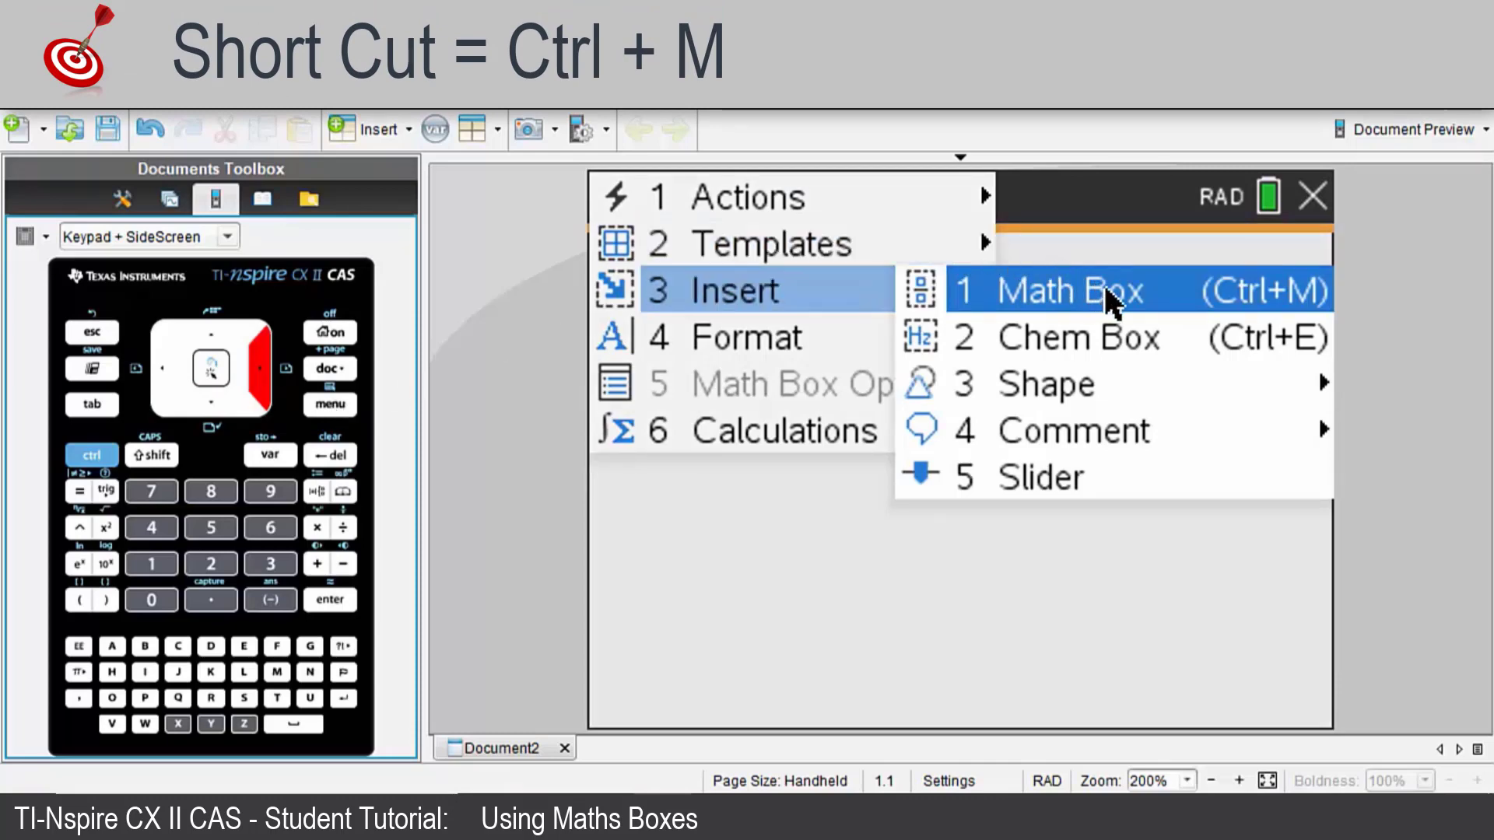
key(Return)
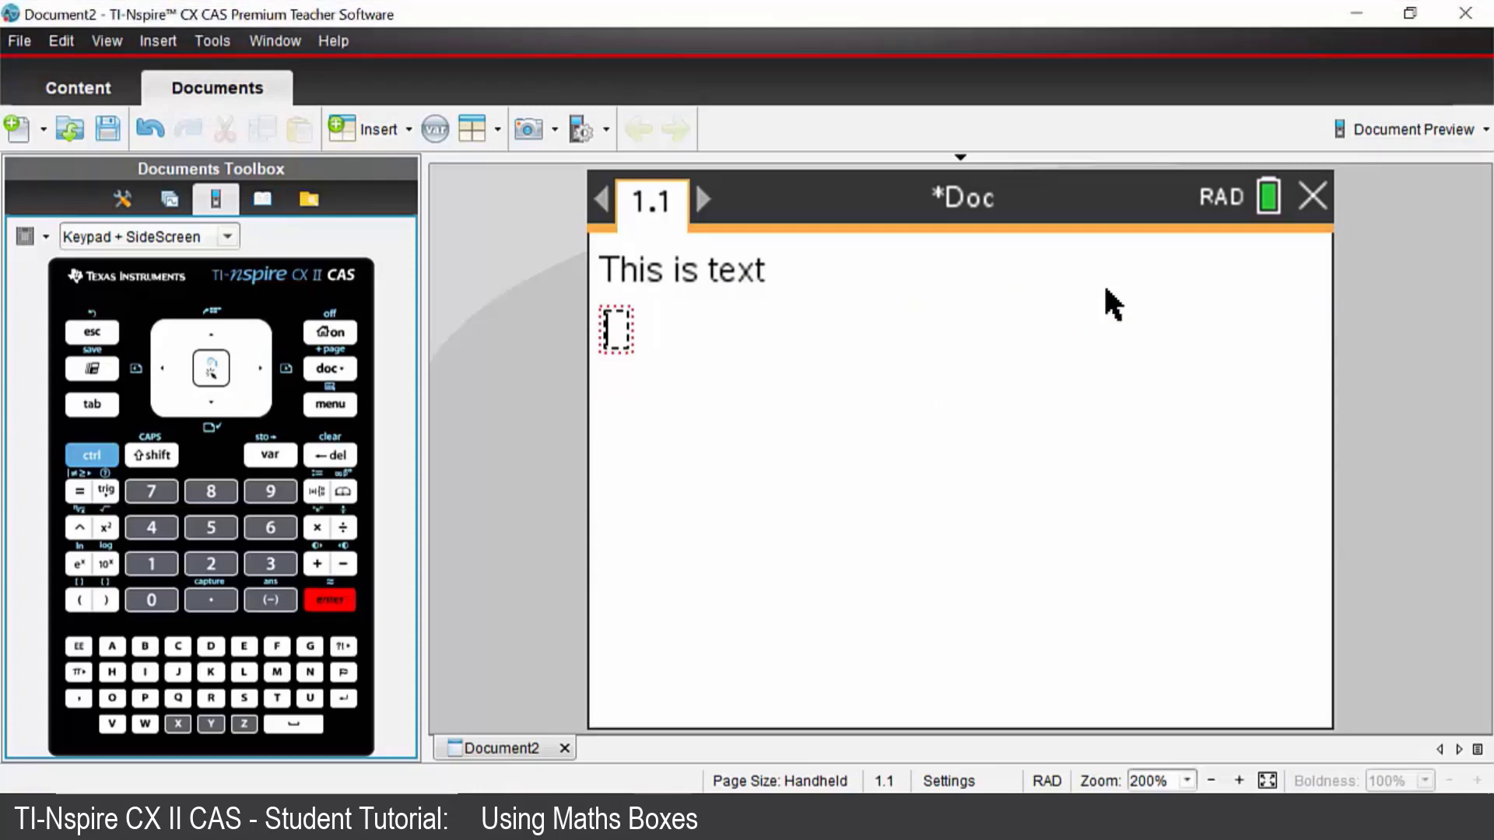
text(4x)
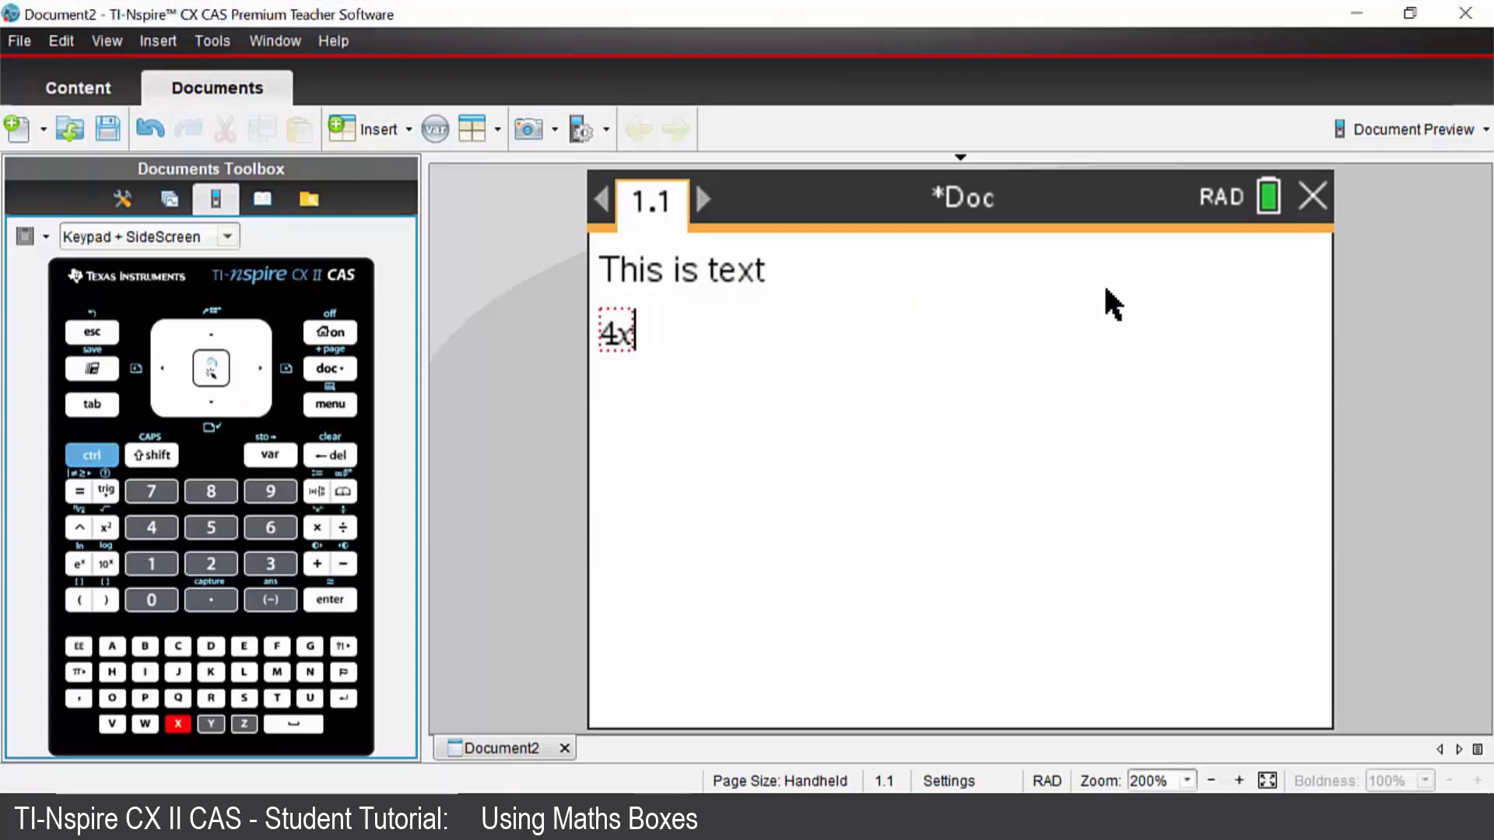
text(+2x)
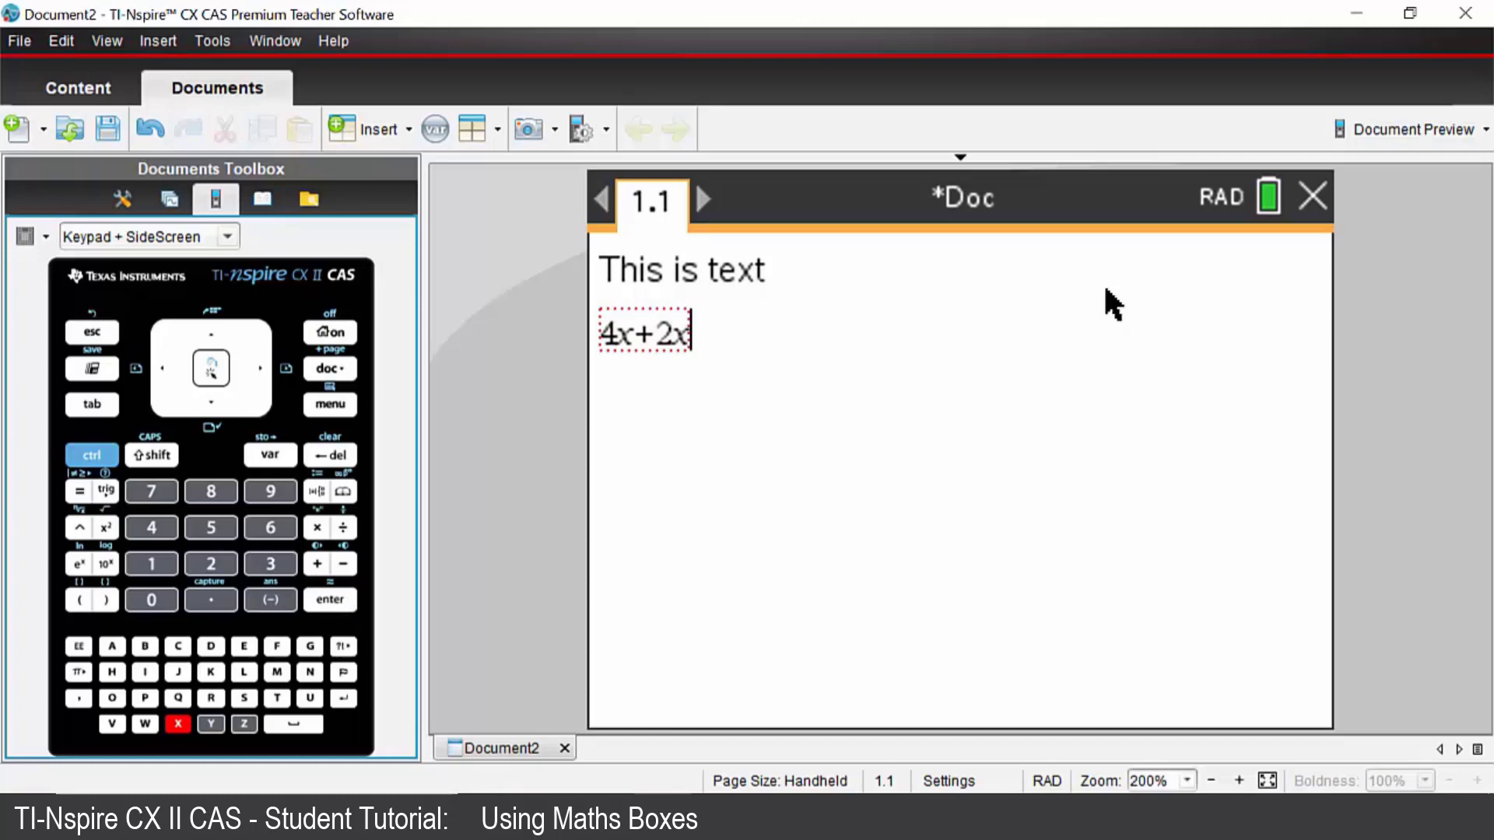
key(Return)
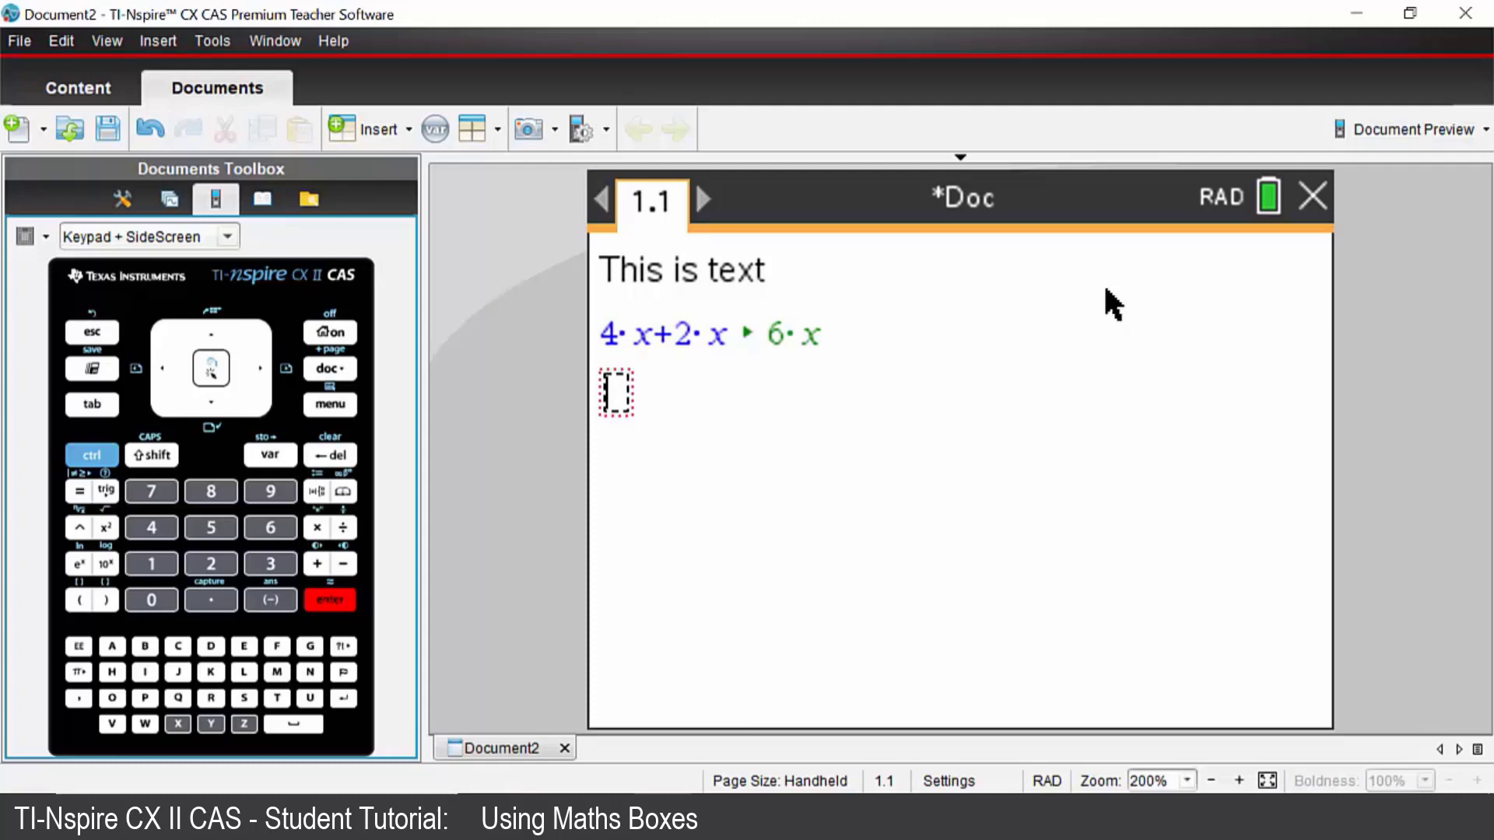
Edit the math box from 4x+2x to 4x−2x, re-evaluating it to 2·x
key(Up)
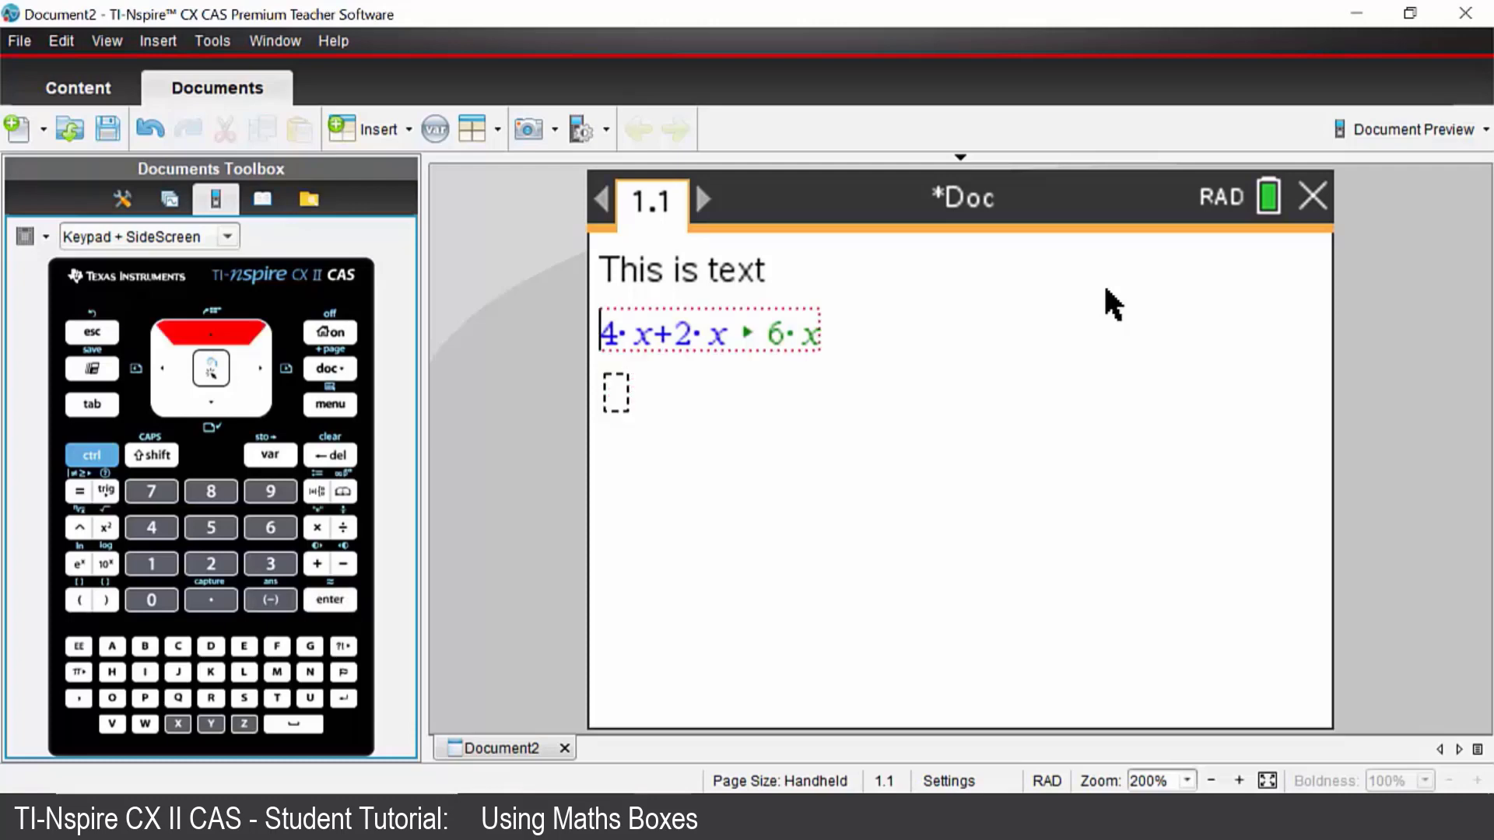
click(676, 336)
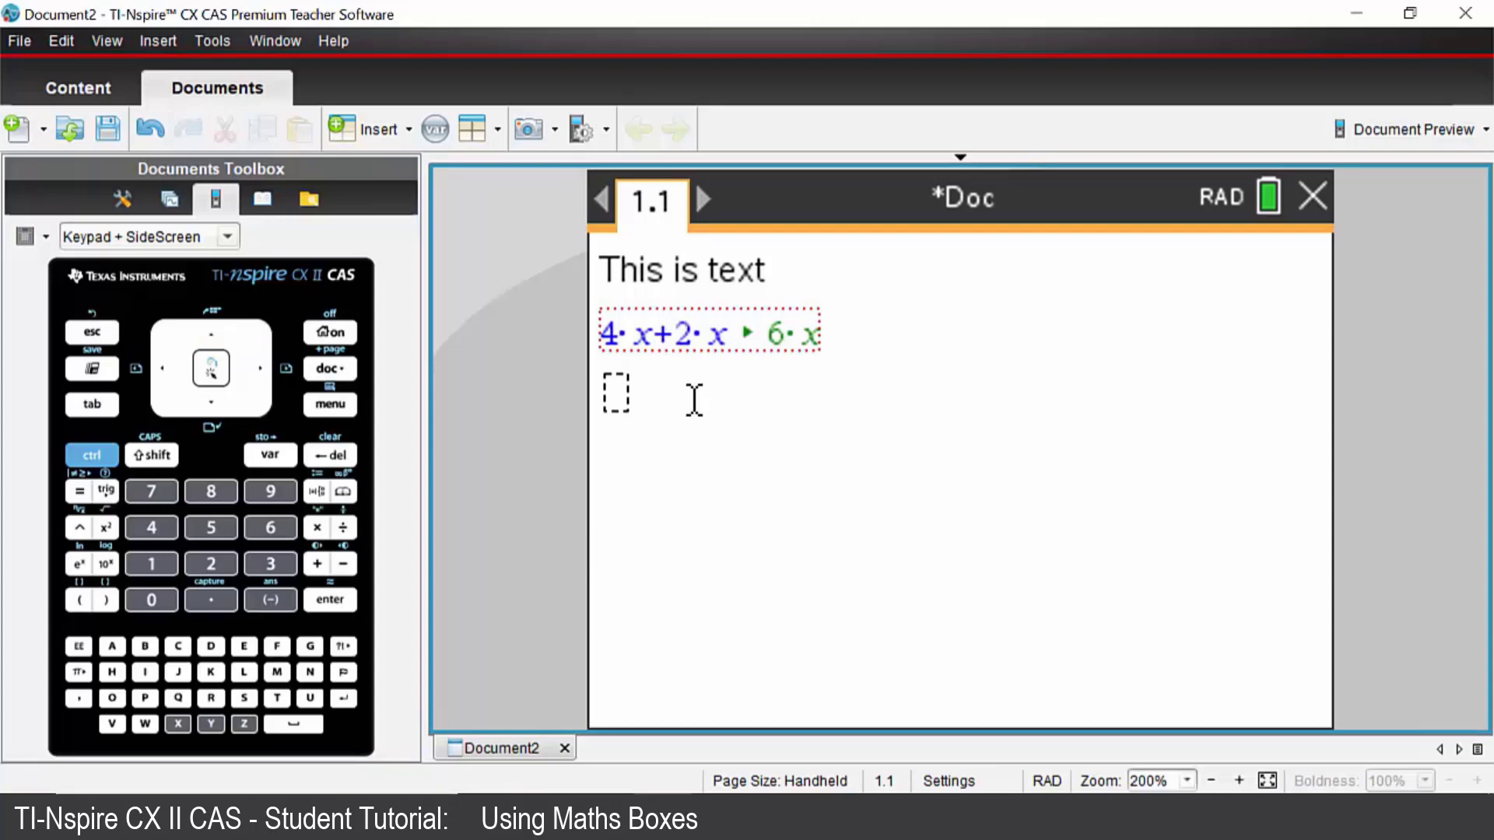
key(BackSpace)
text(-2)
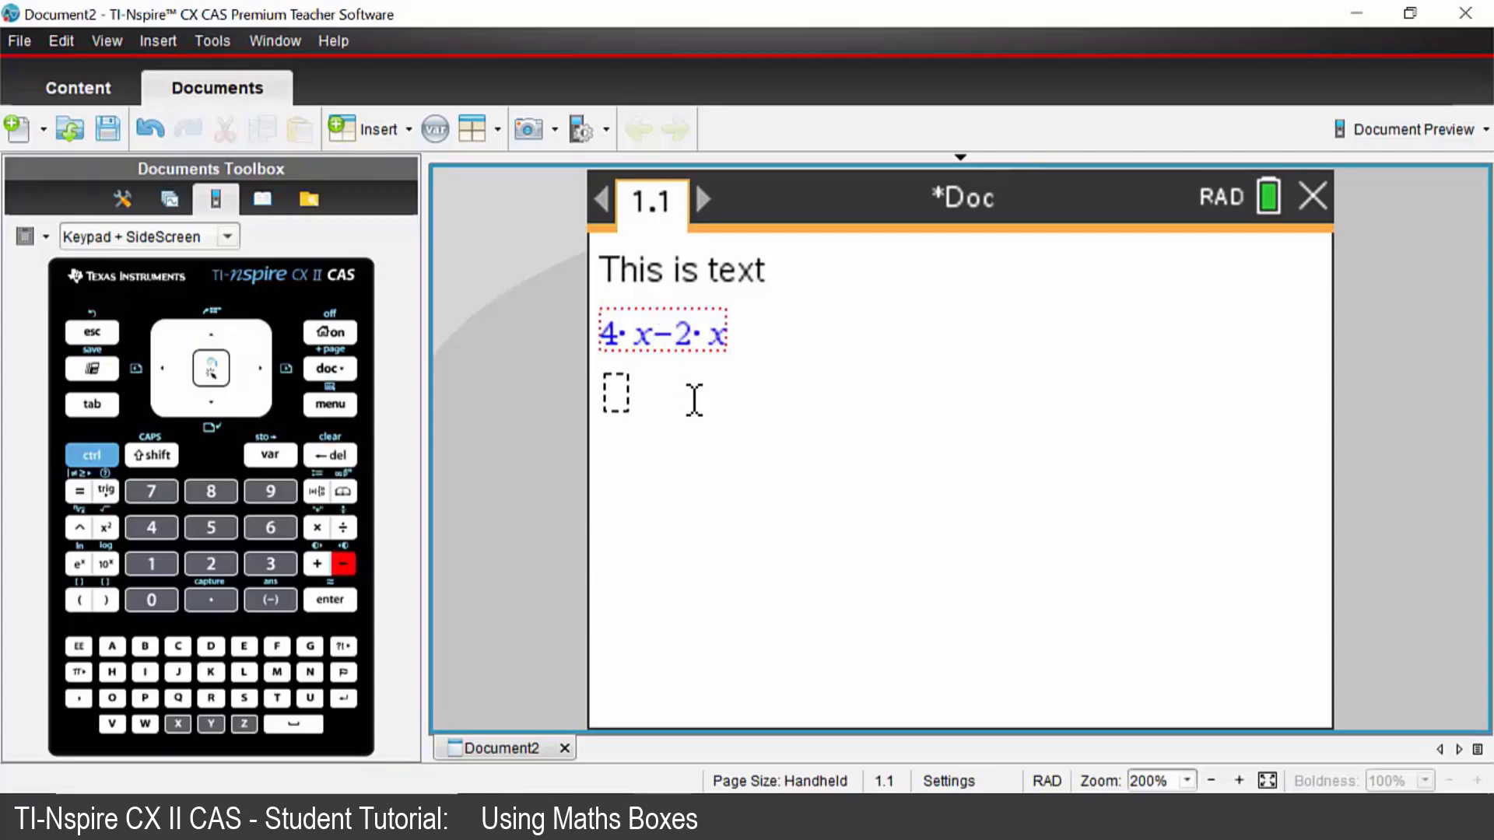
key(Return)
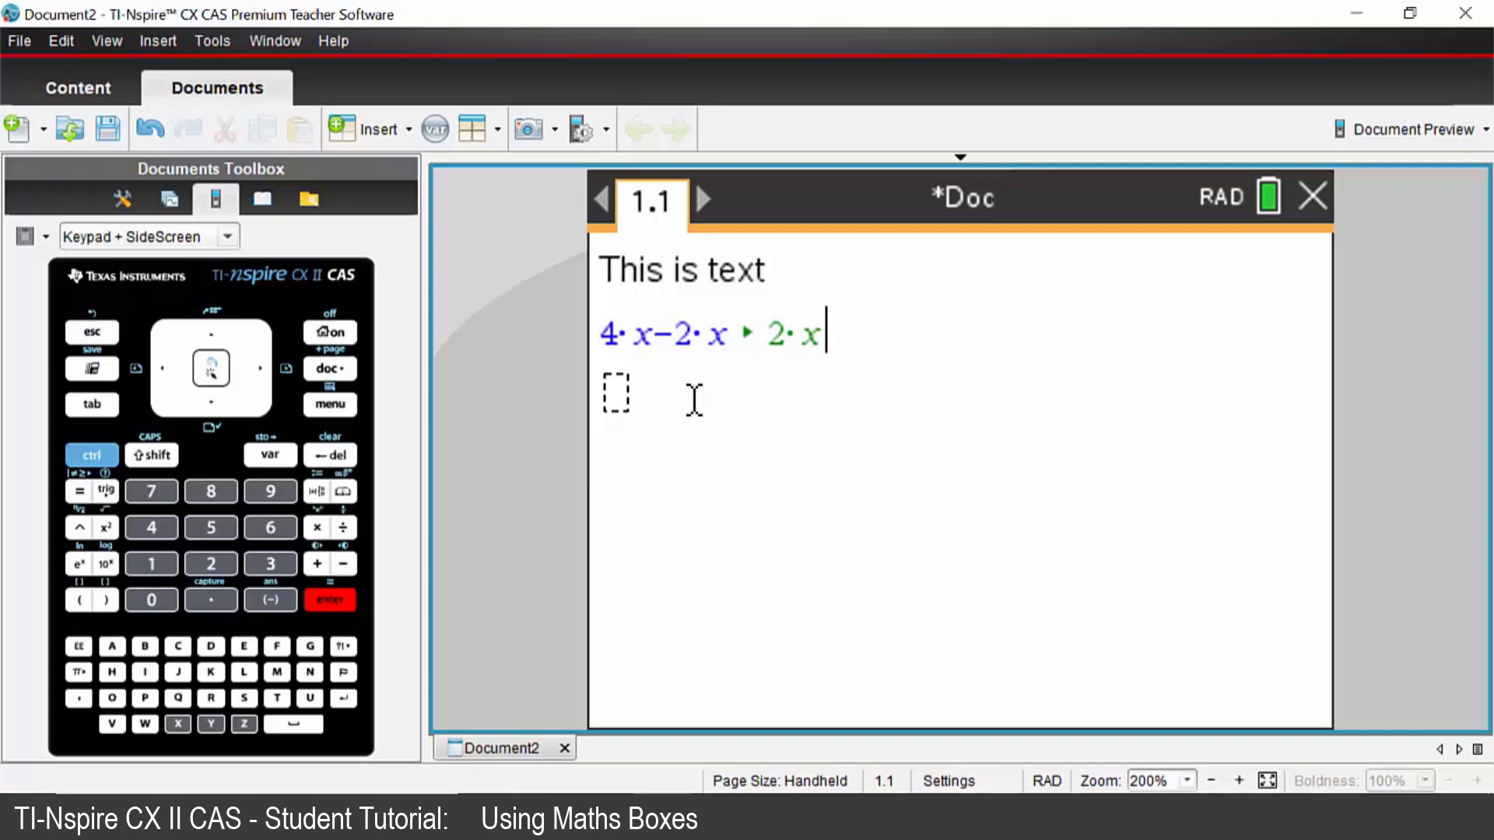
click(730, 336)
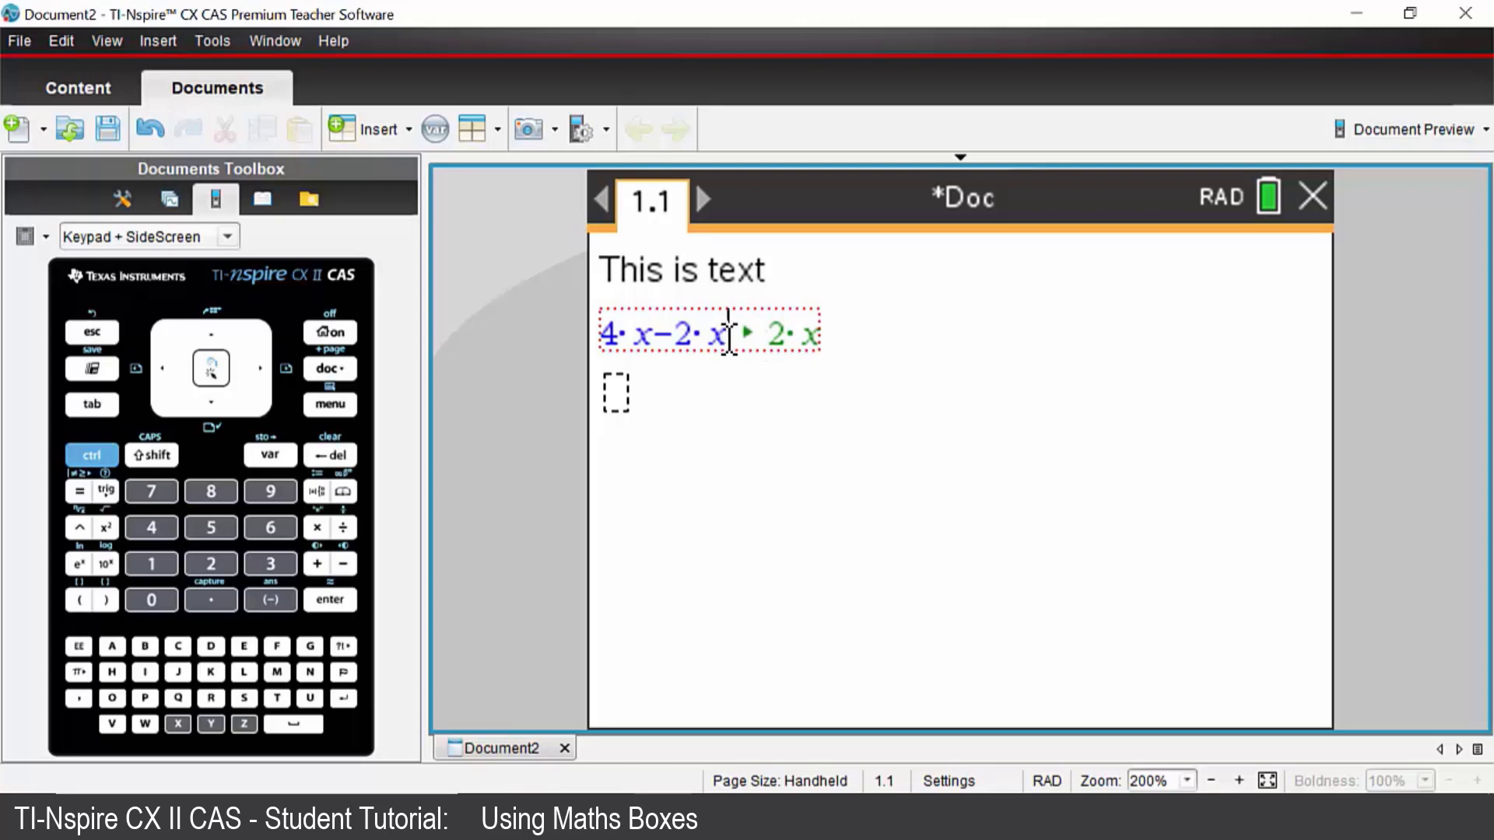
Change the math box's result symbol to an equals sign in its attributes
click(330, 404)
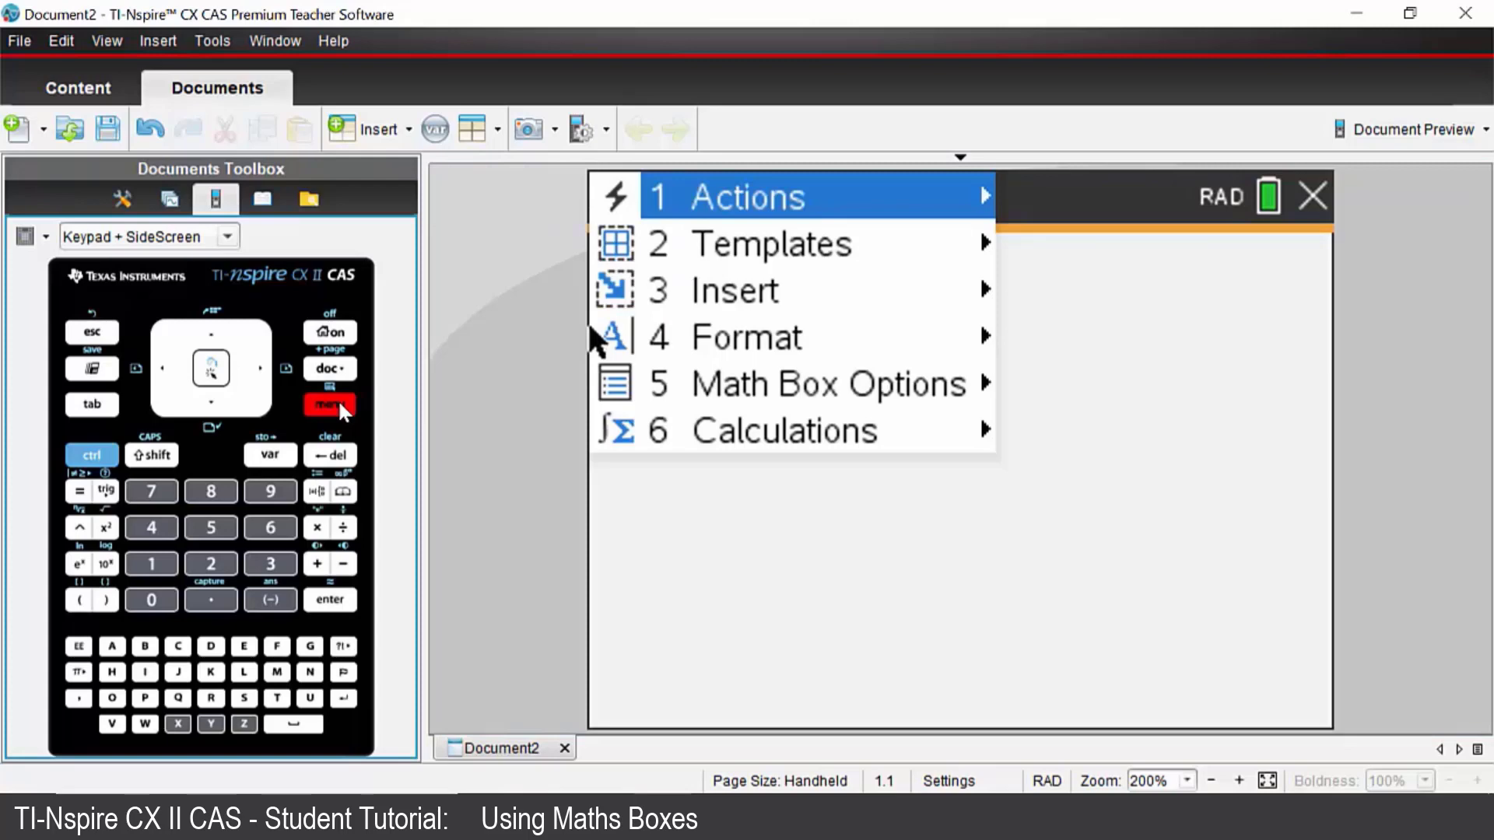
key(Down)
key(Down)
key(Down)
key(Down)
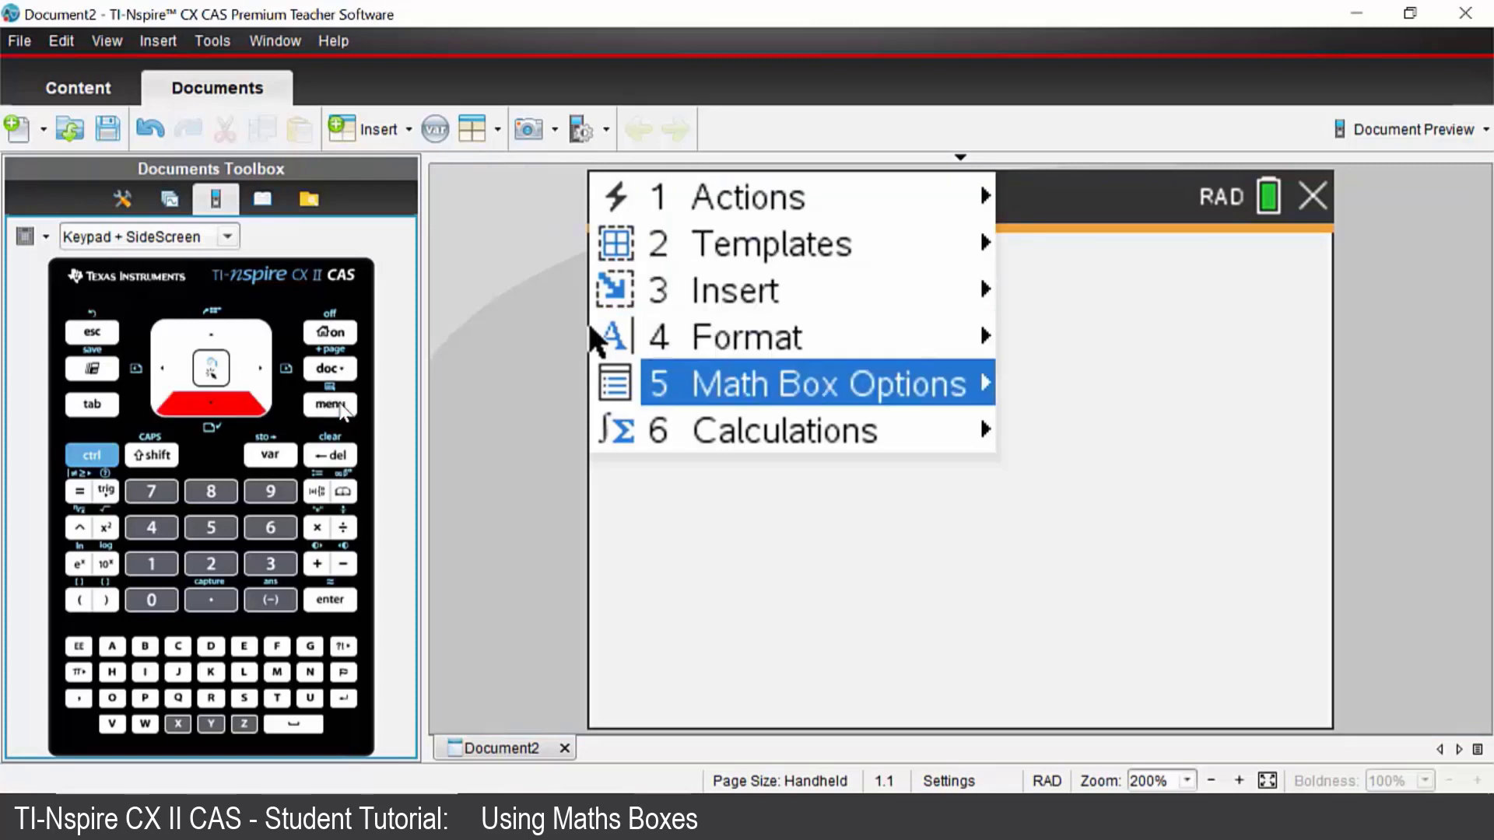
key(Right)
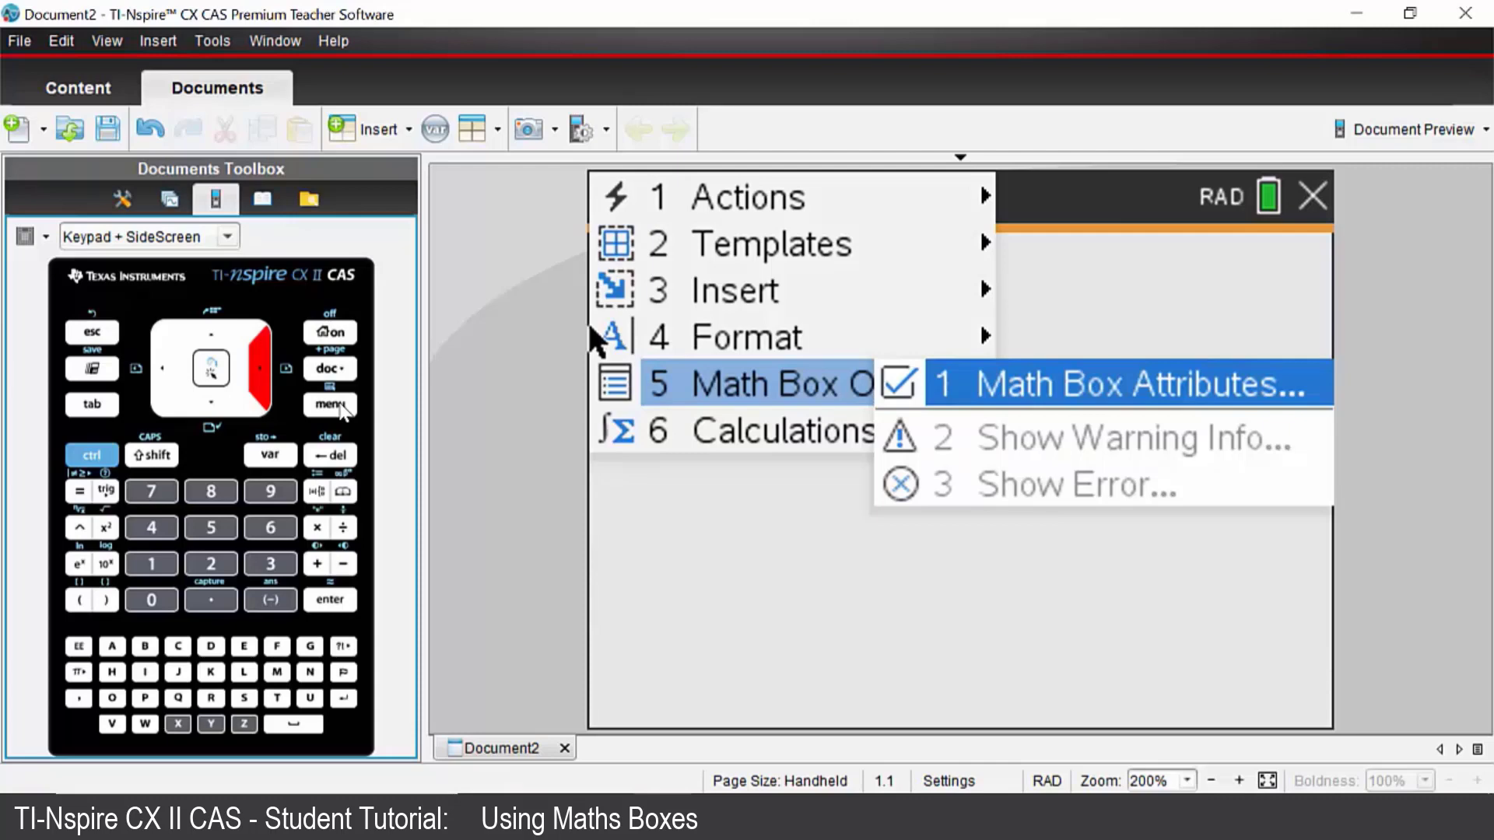
key(Return)
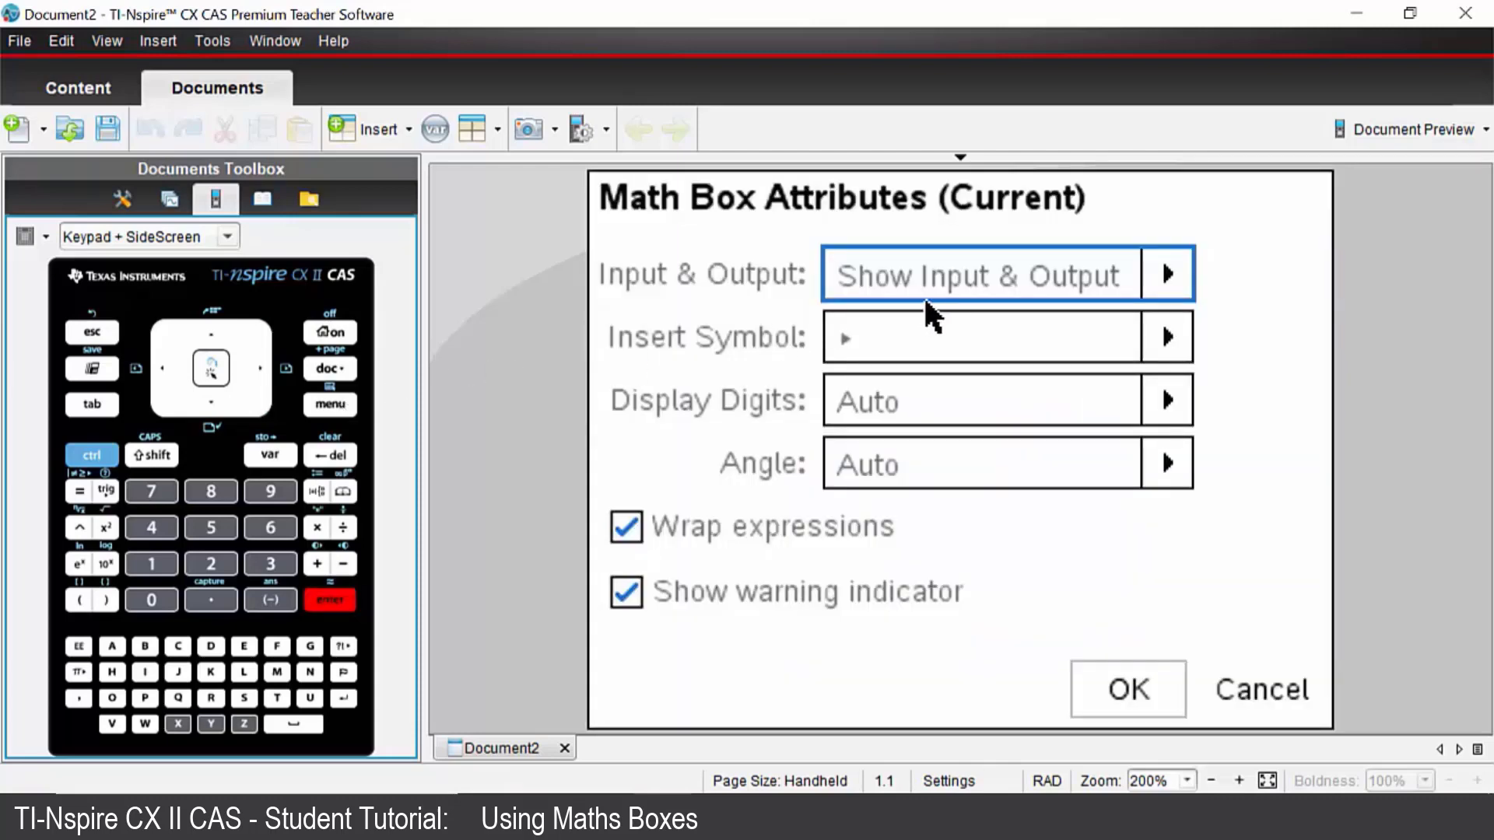
click(1167, 336)
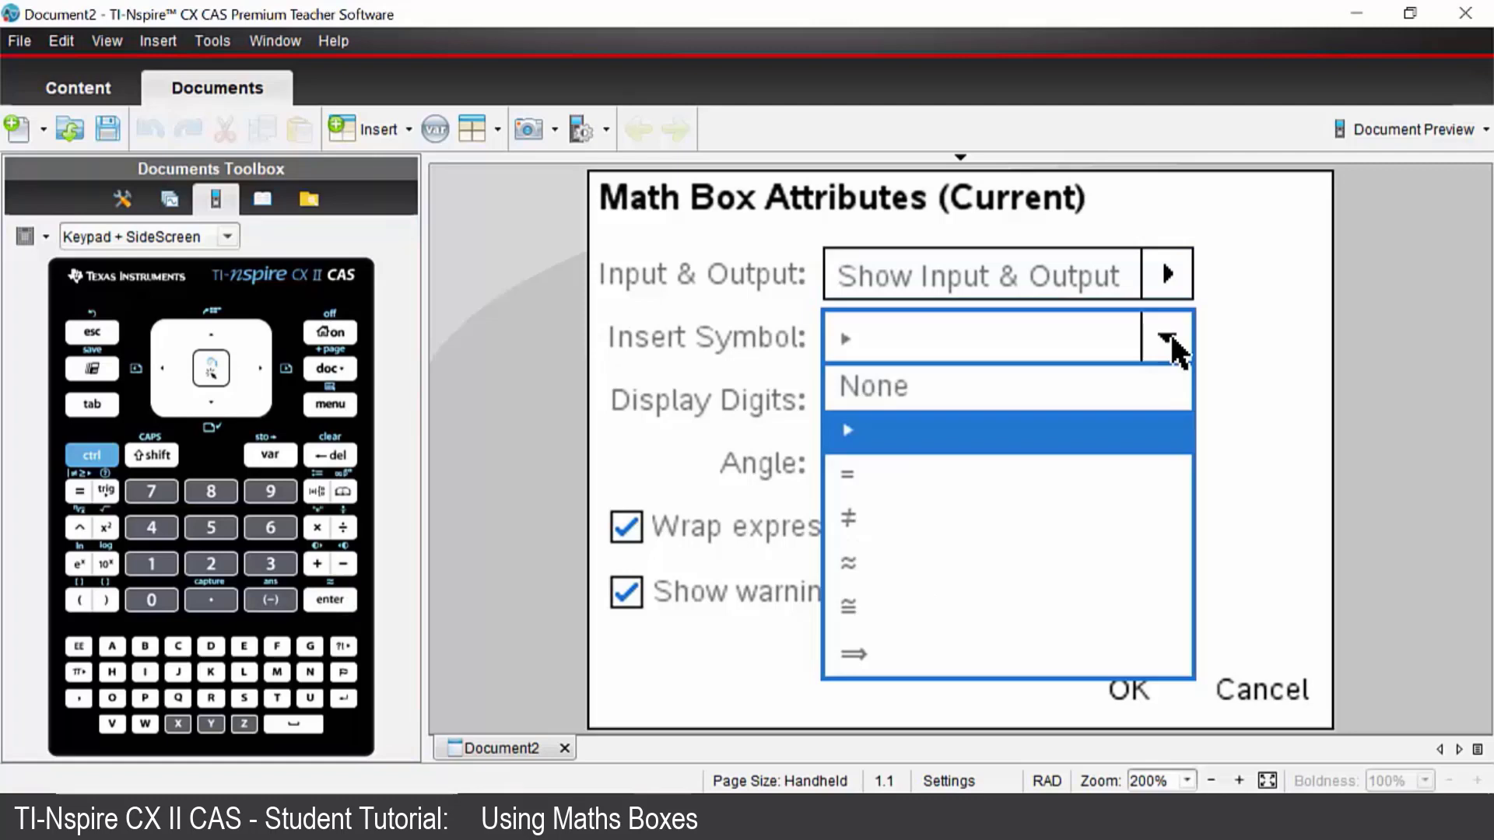
click(864, 473)
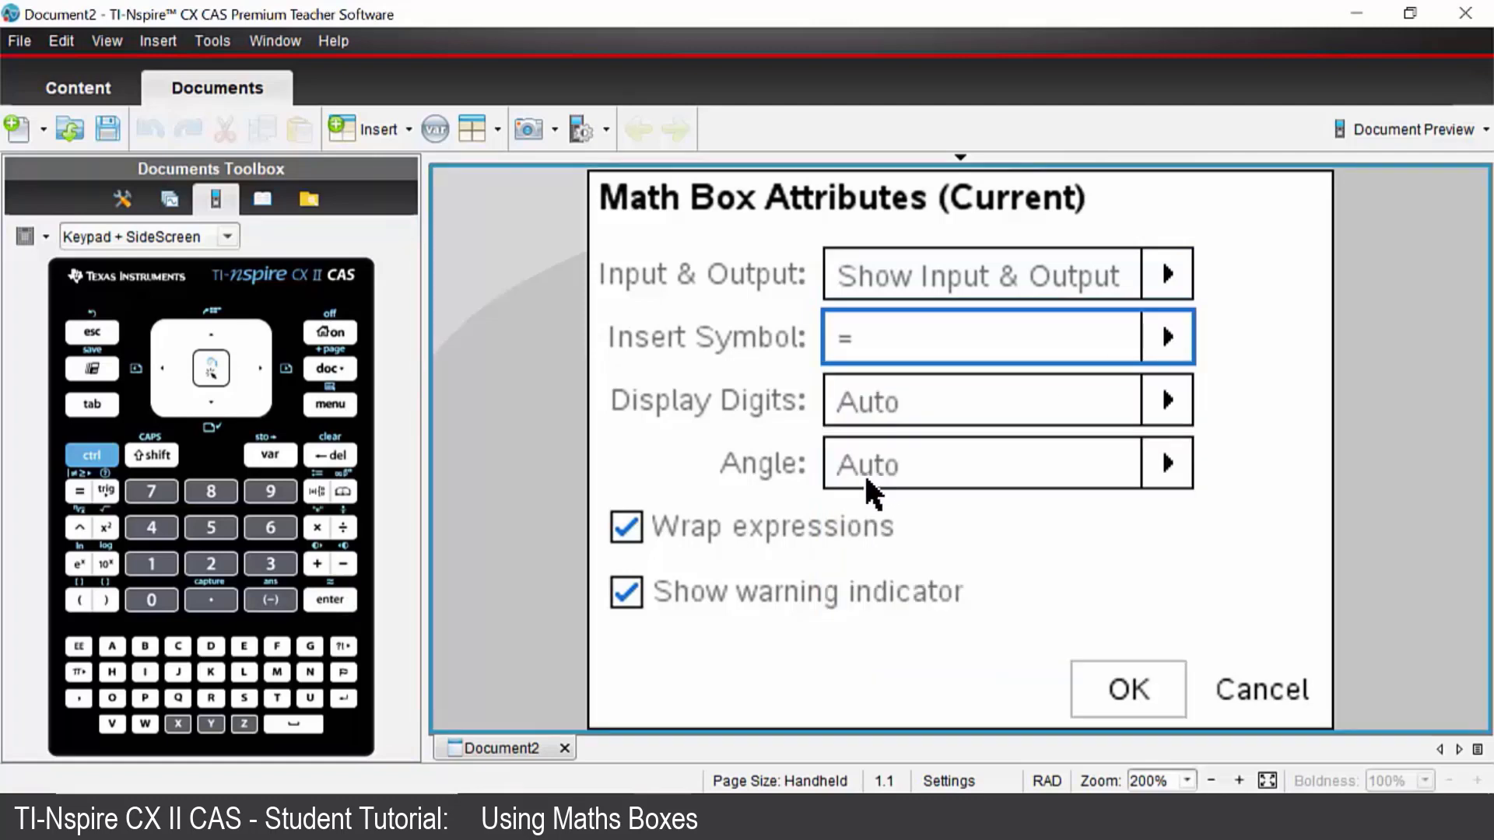
click(1127, 680)
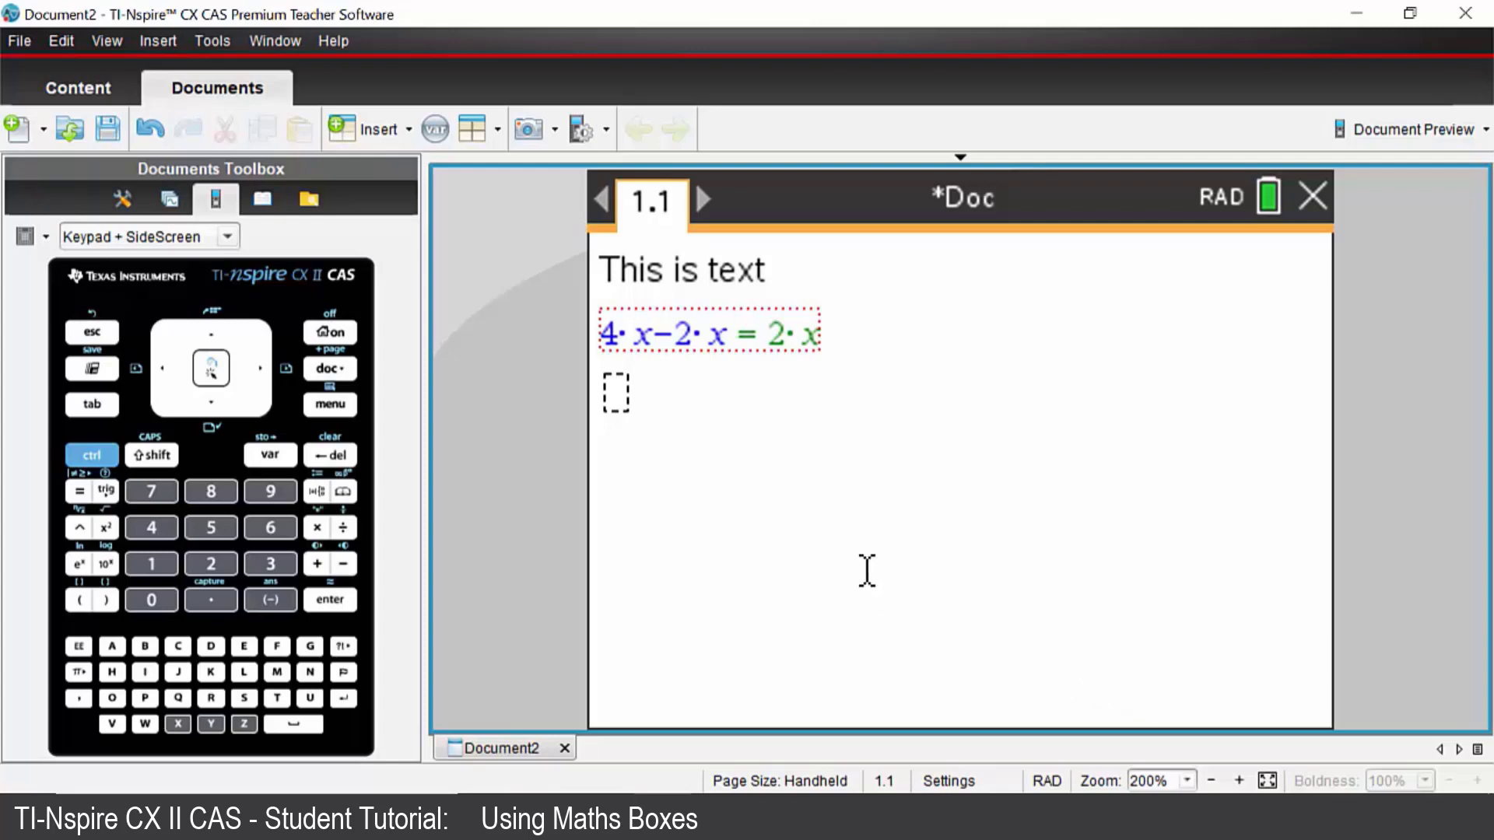
Add a new Notes page 1.2 headed 'Area of a triangle'
click(92, 455)
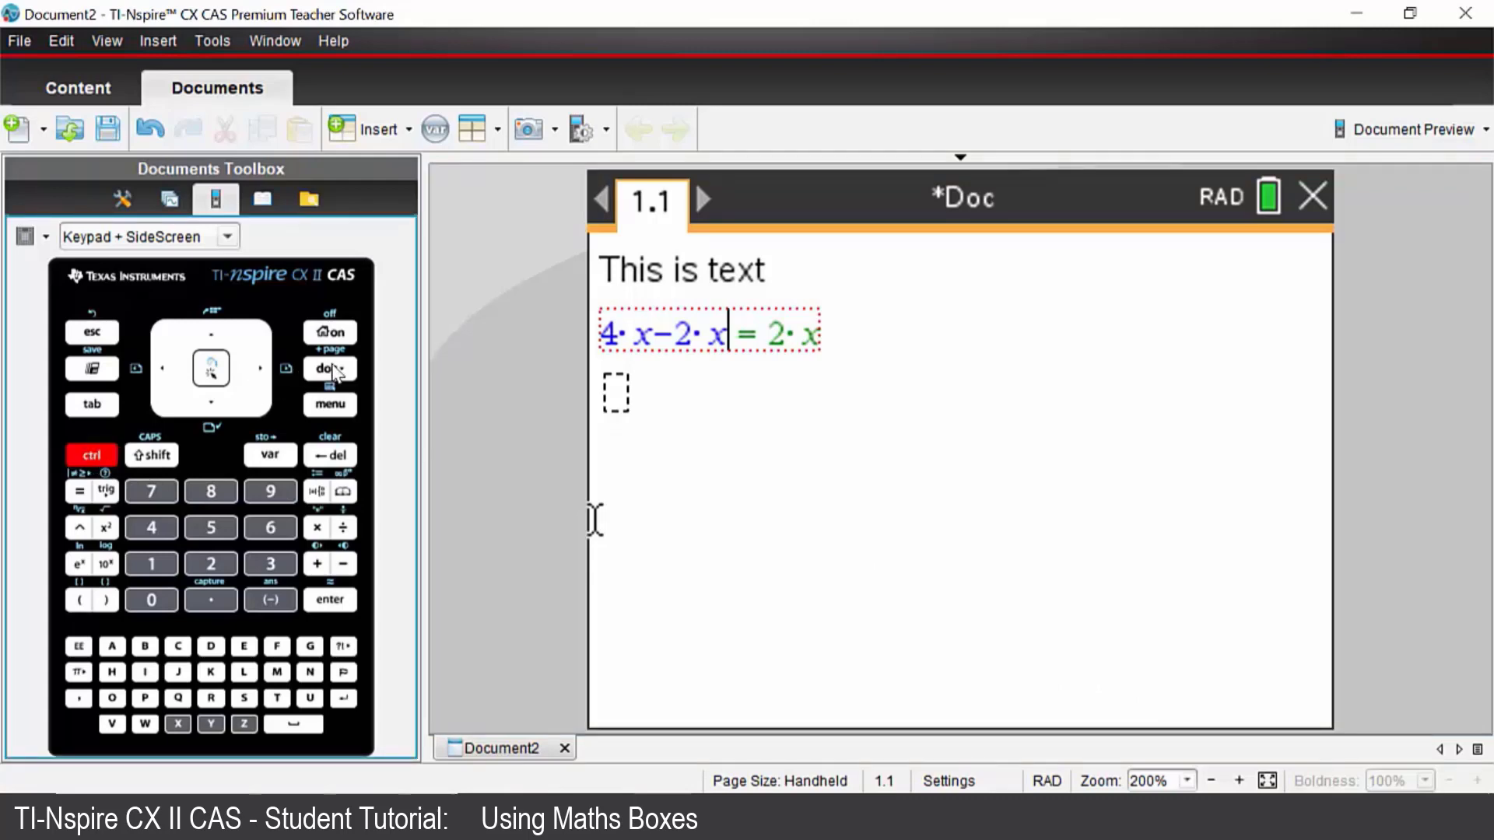
key(ctrl+i)
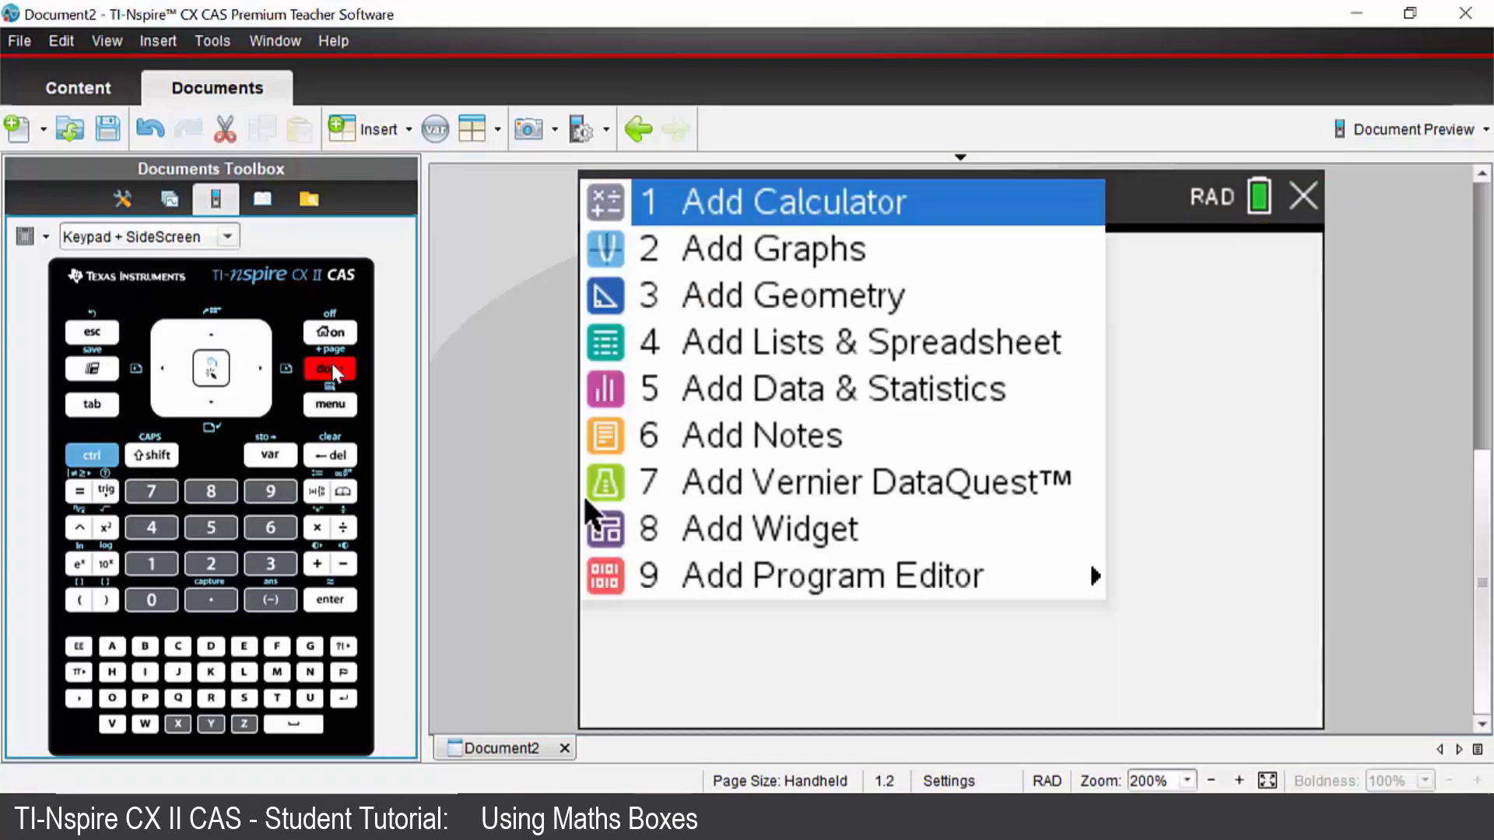
key(Down)
key(Down)
key(Down)
key(Down)
key(Down)
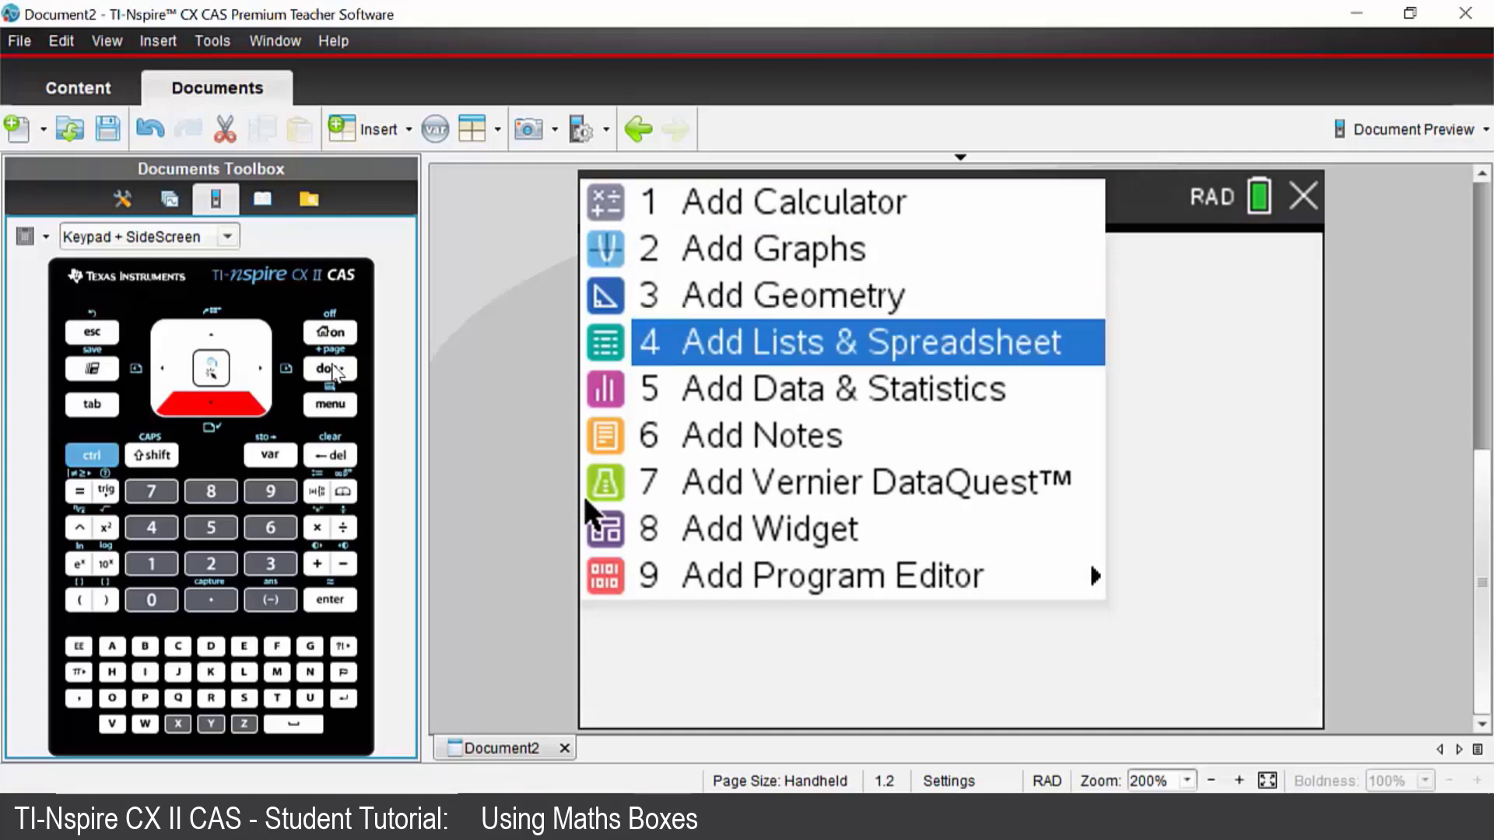
key(Return)
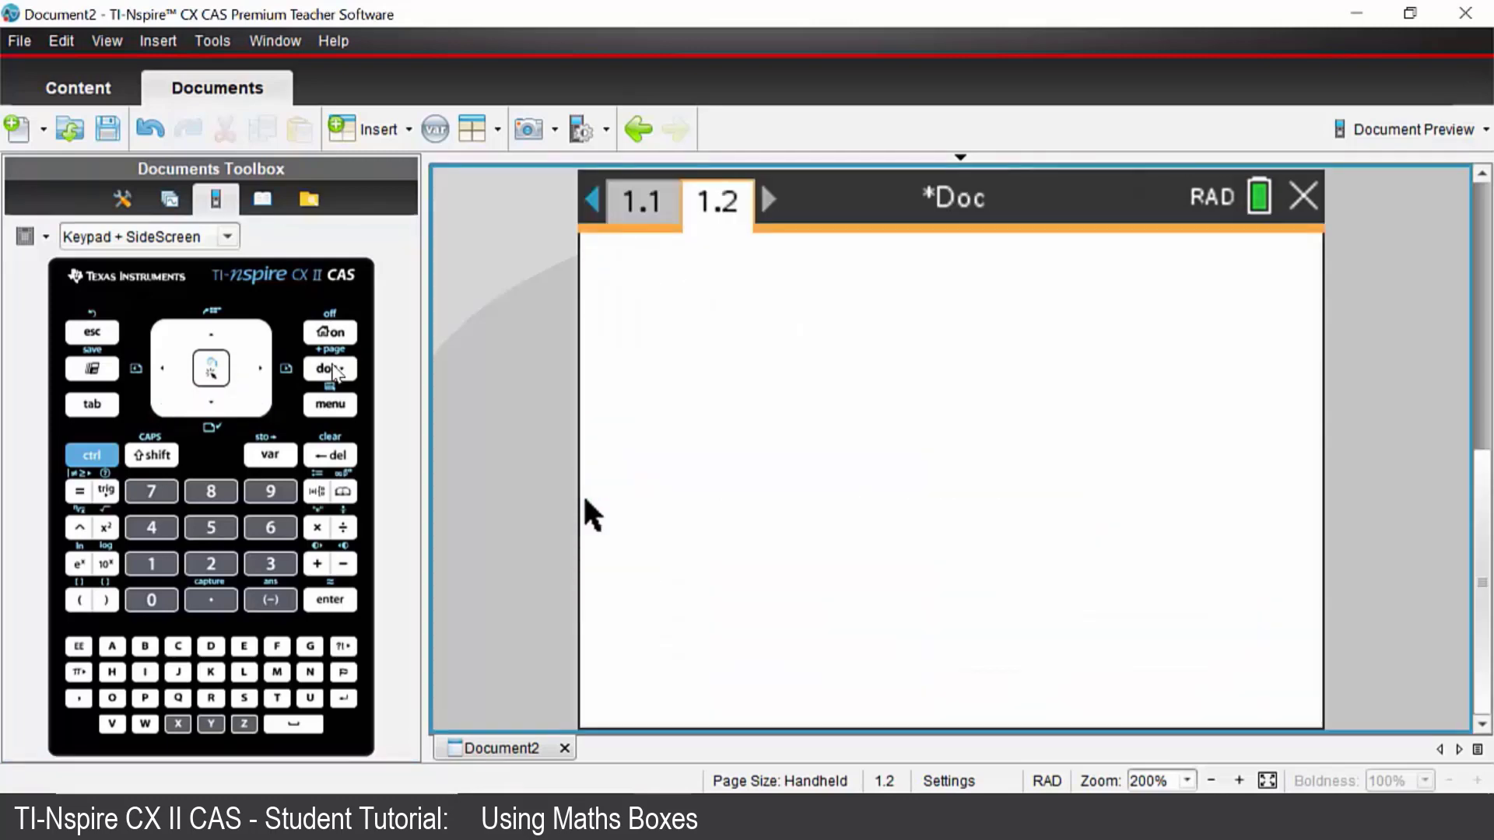
text(Area)
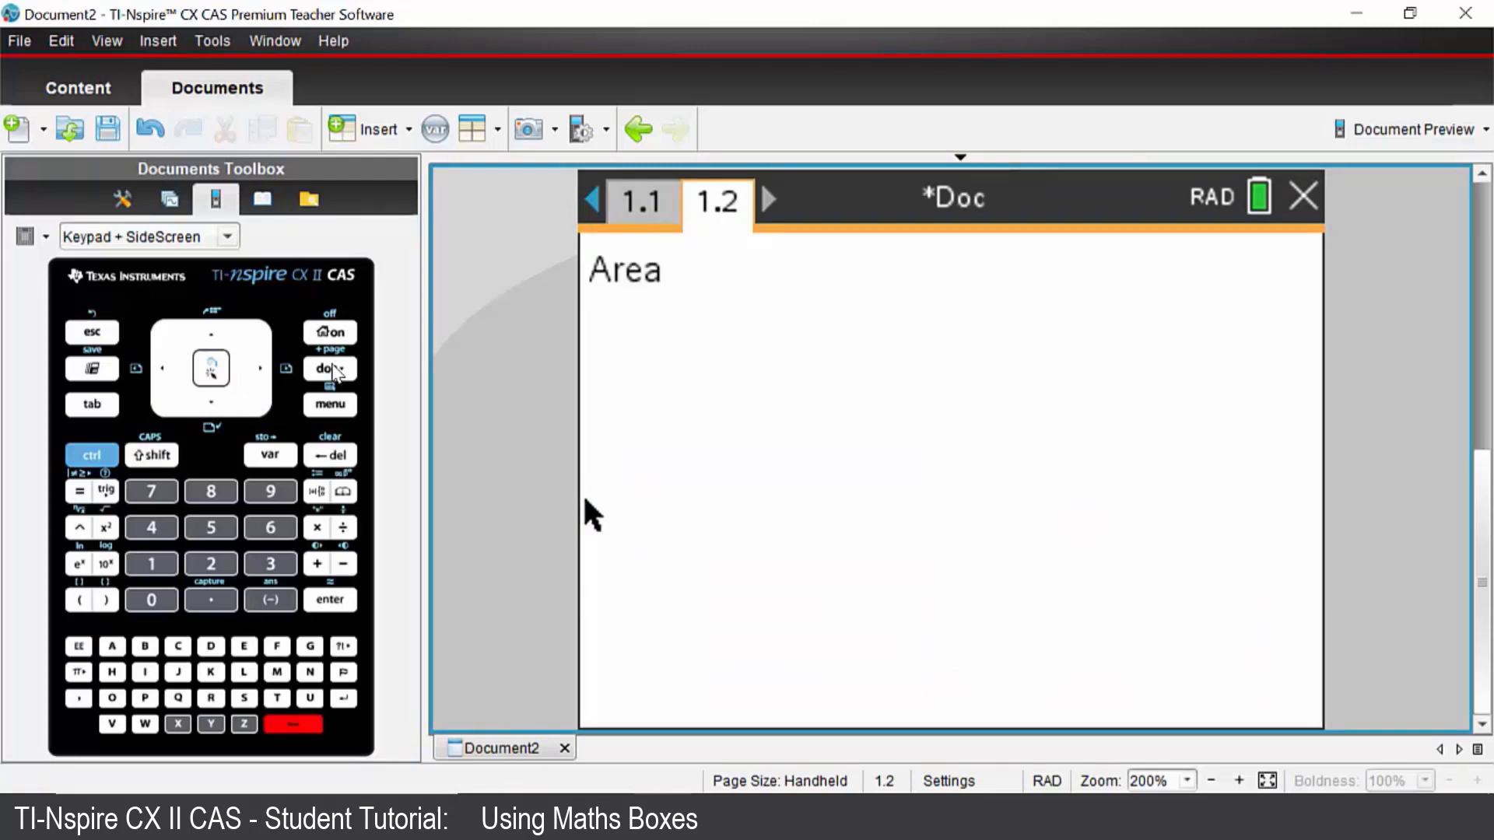
text( of a triangle)
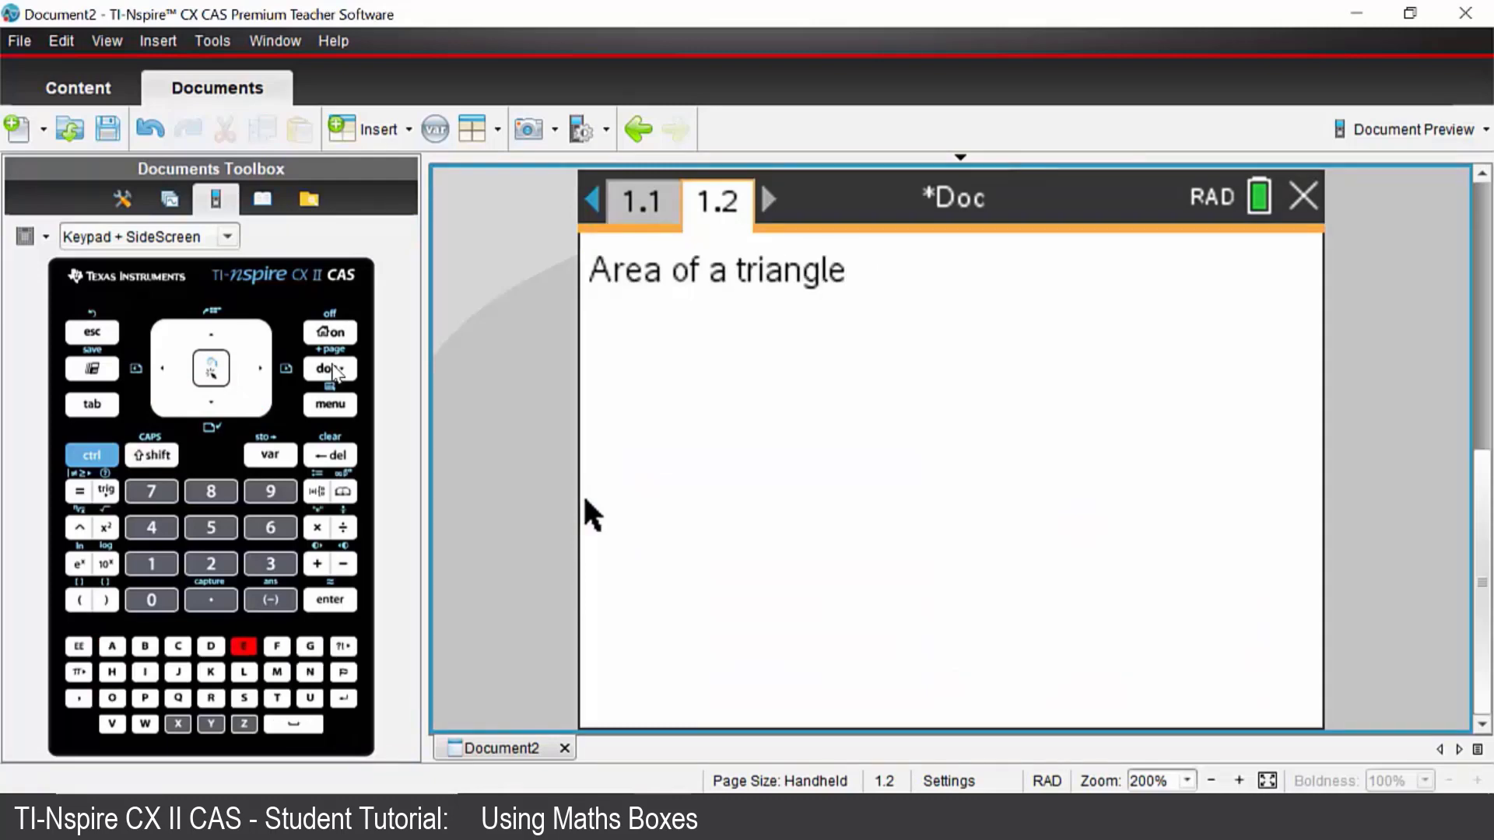
key(Return)
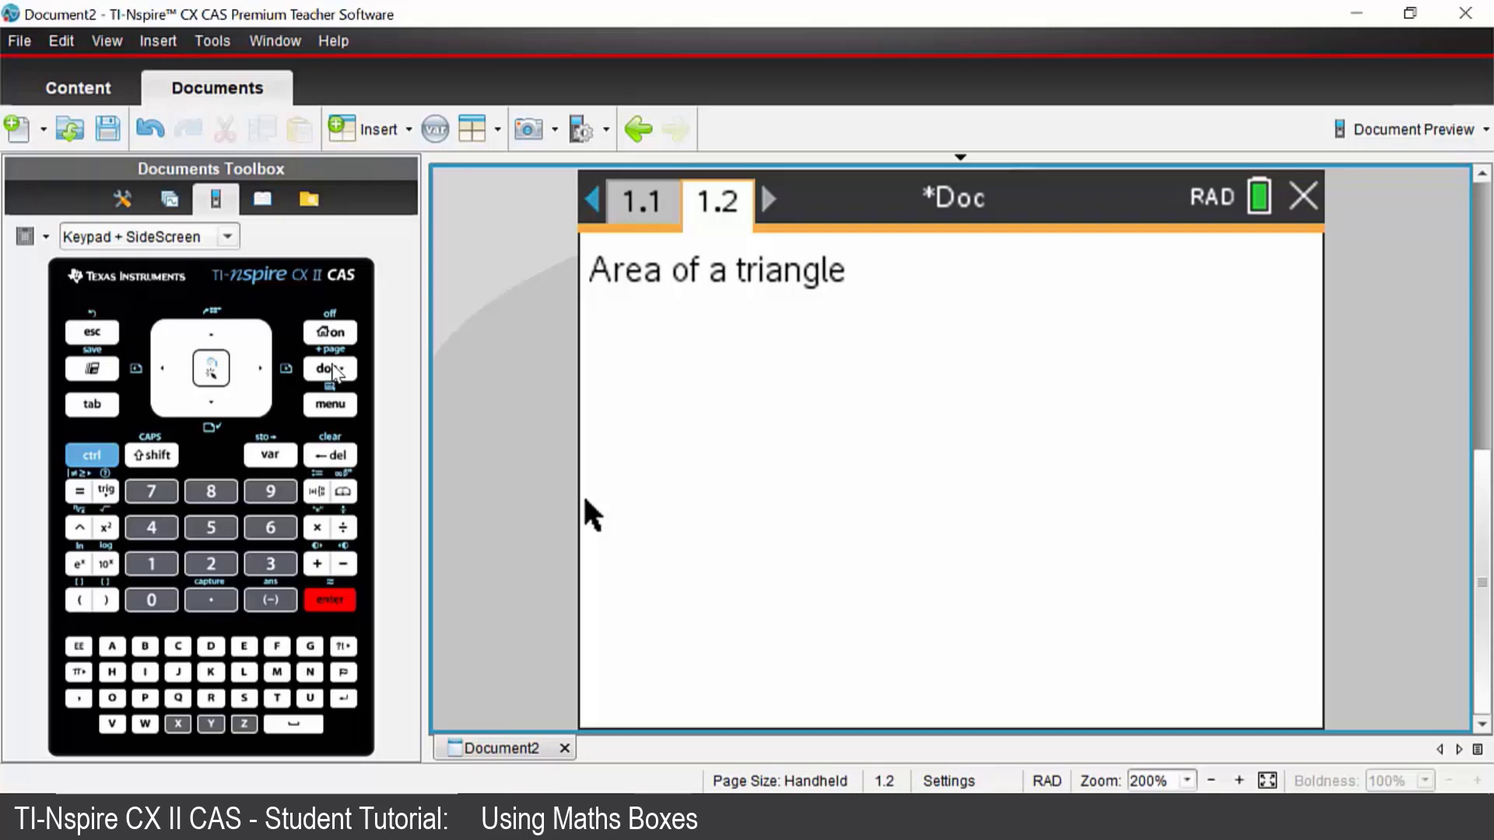
Bring up the Insert options from the Notes page menu below the heading
click(330, 404)
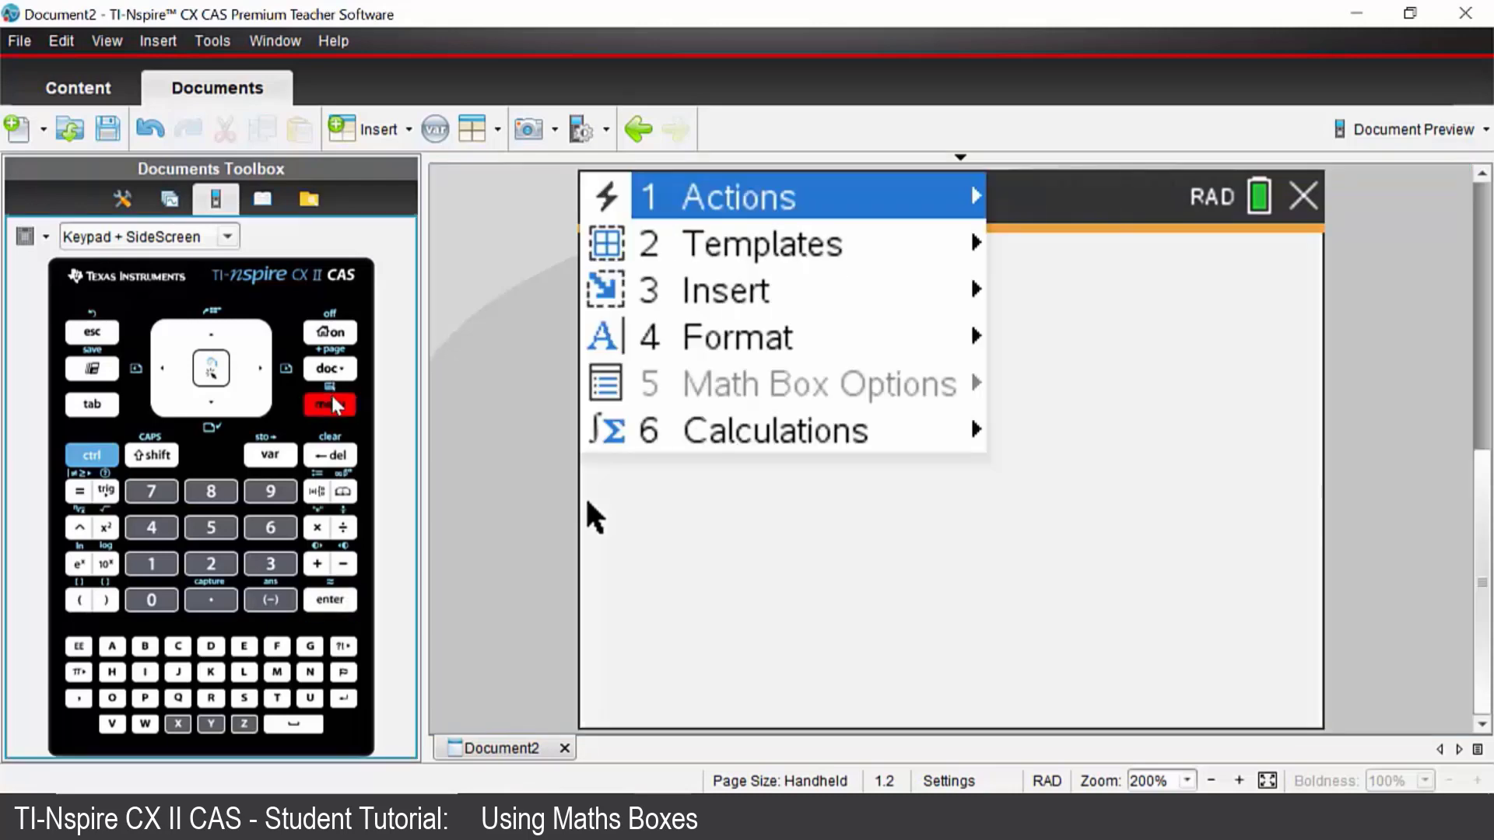
key(Down)
key(Down)
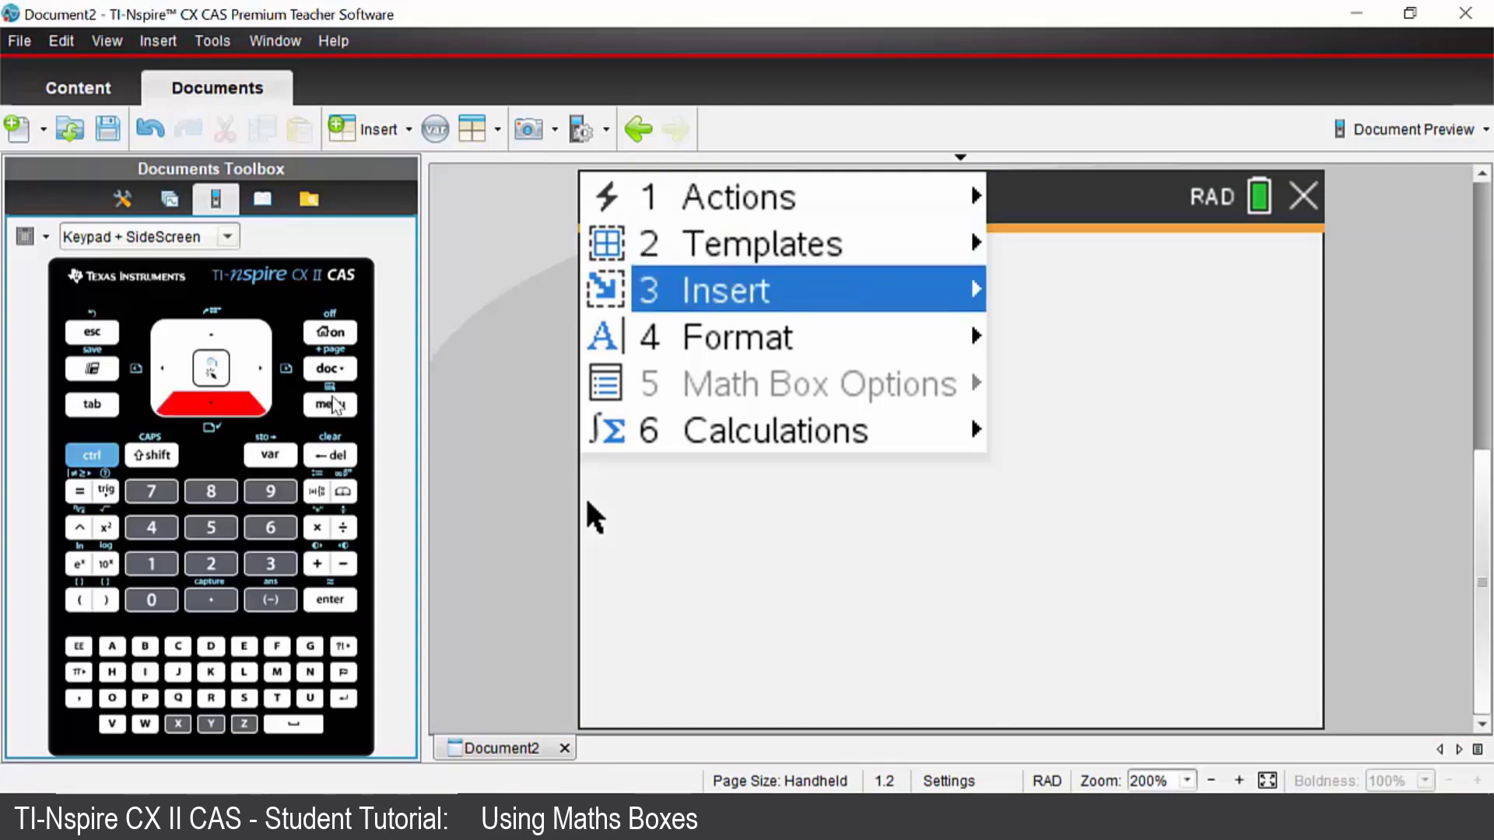
key(Return)
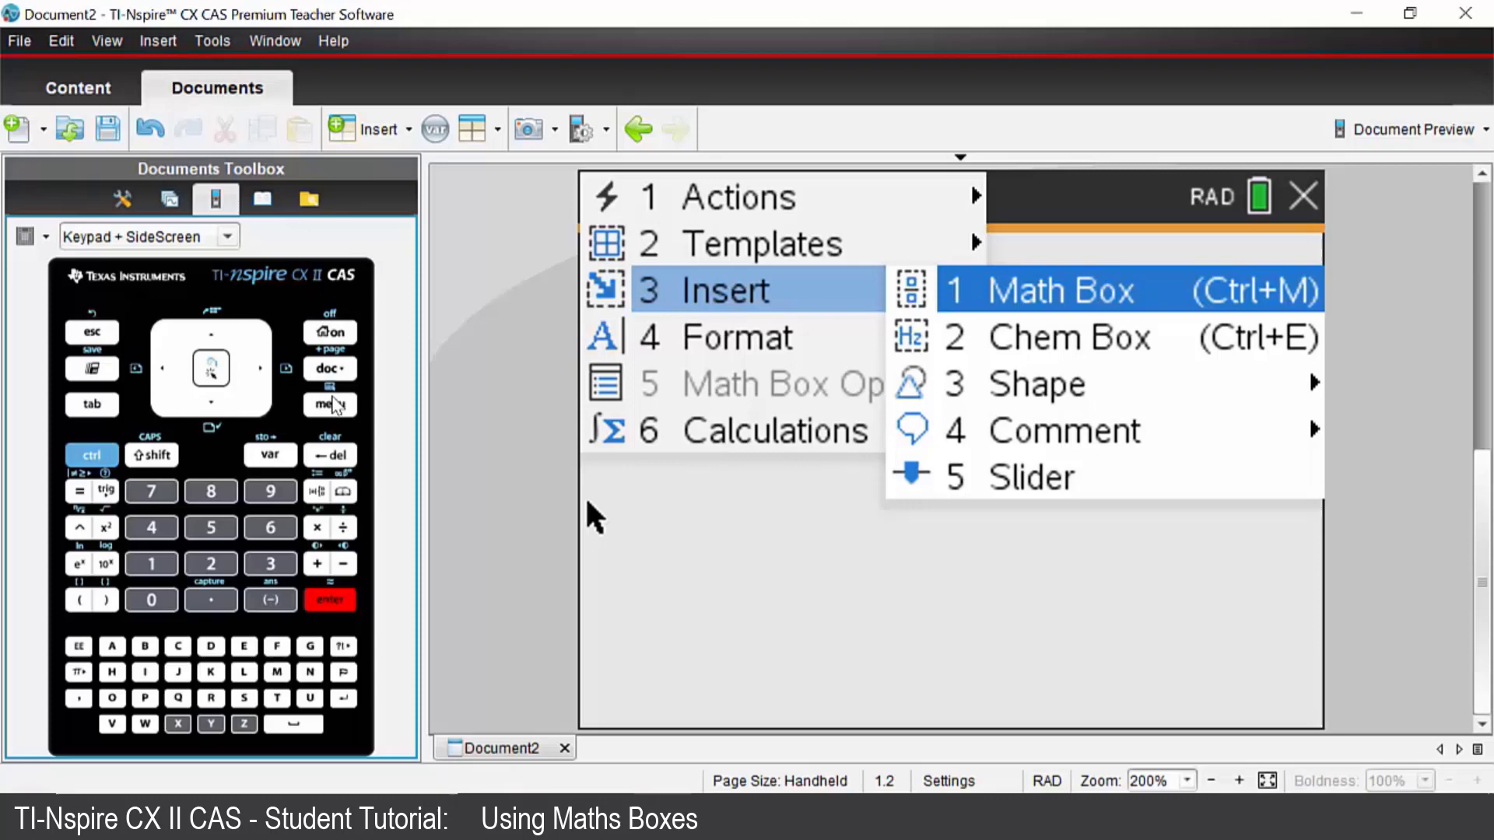
Define base:=10 and height:=5 in math boxes below the heading
key(Return)
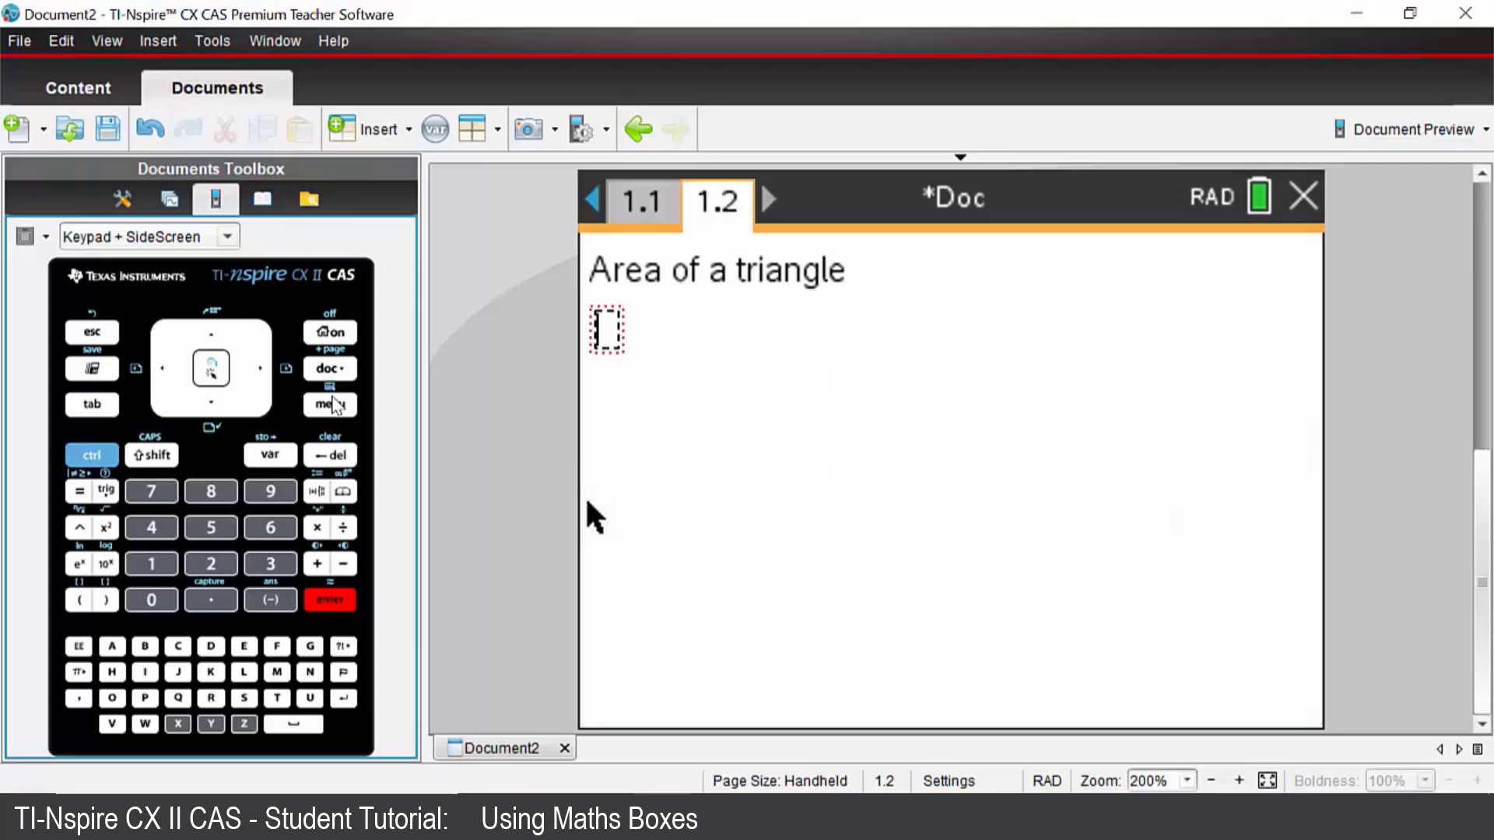
text(base)
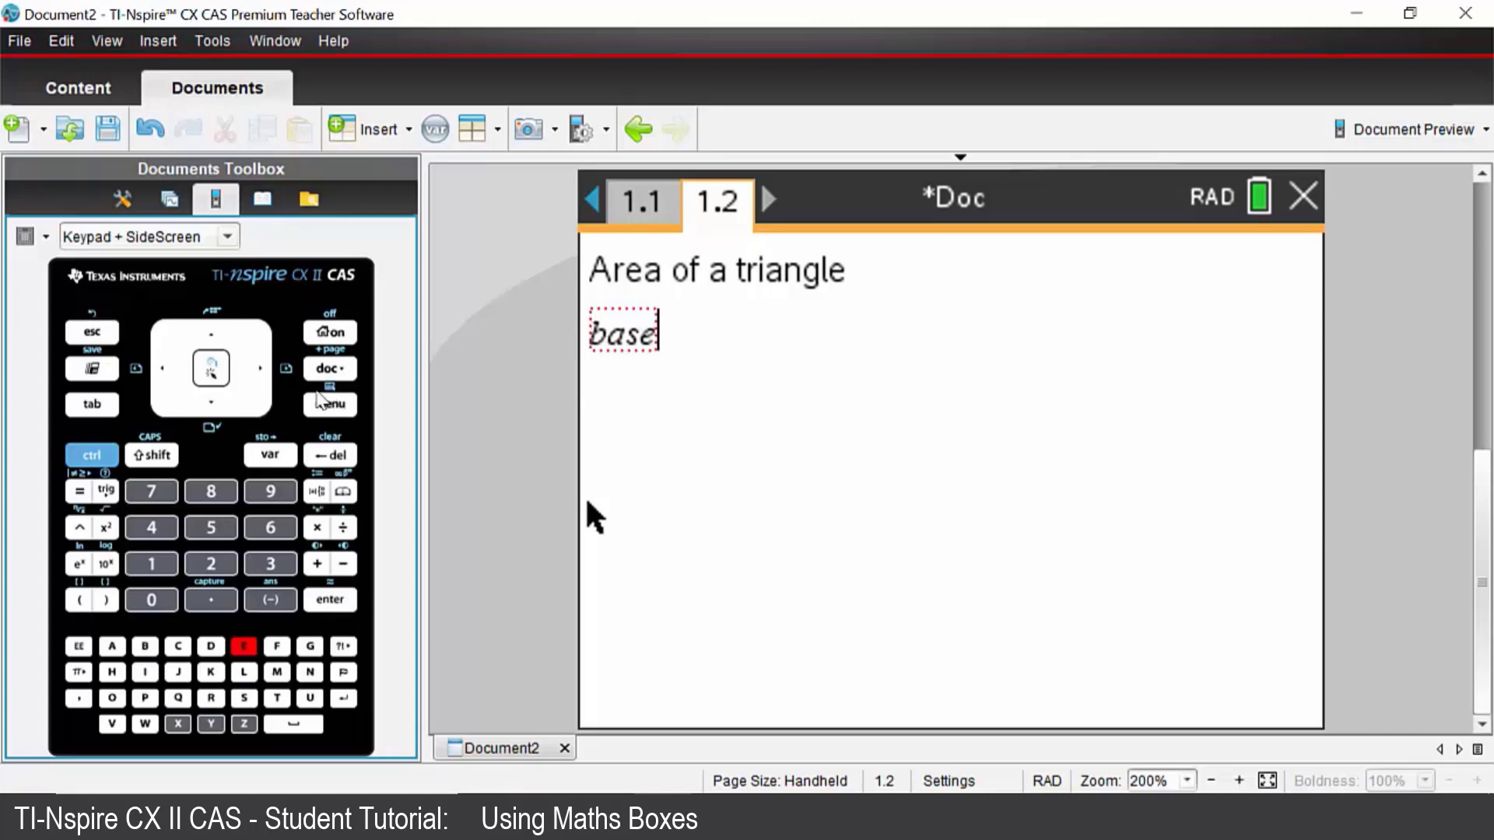
click(92, 457)
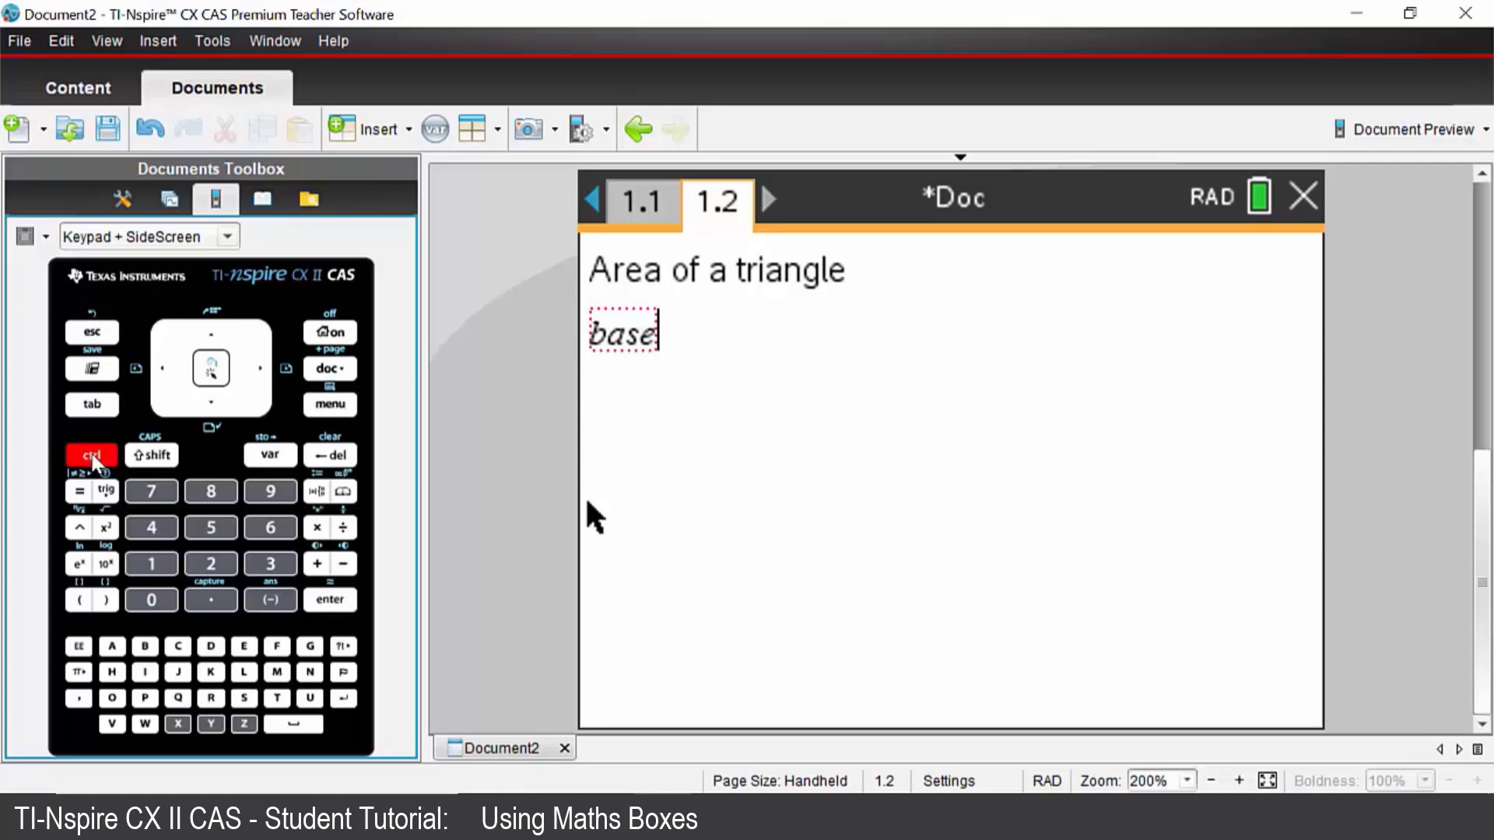
click(317, 493)
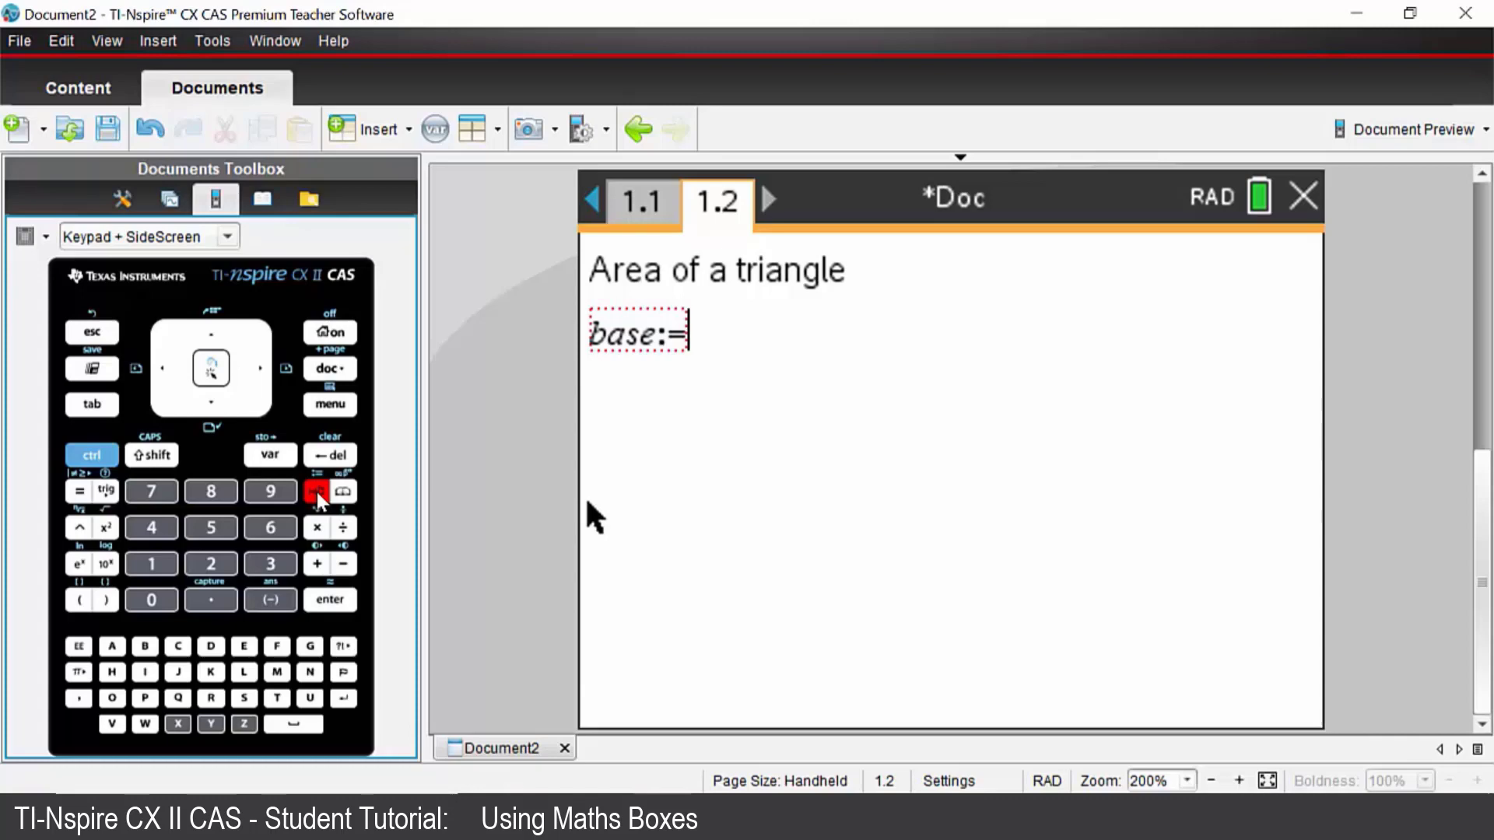
text(10)
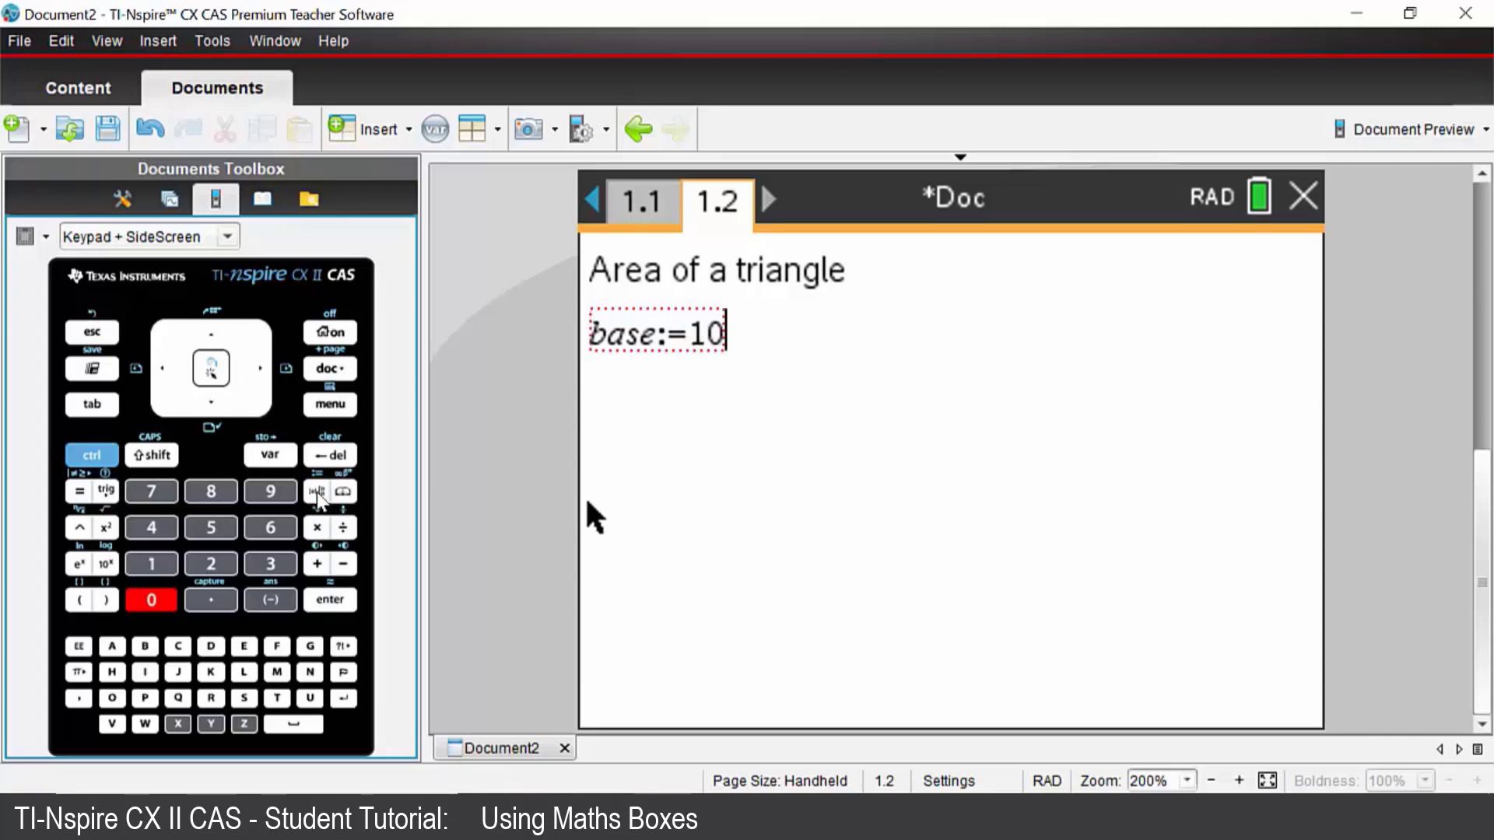
key(Return)
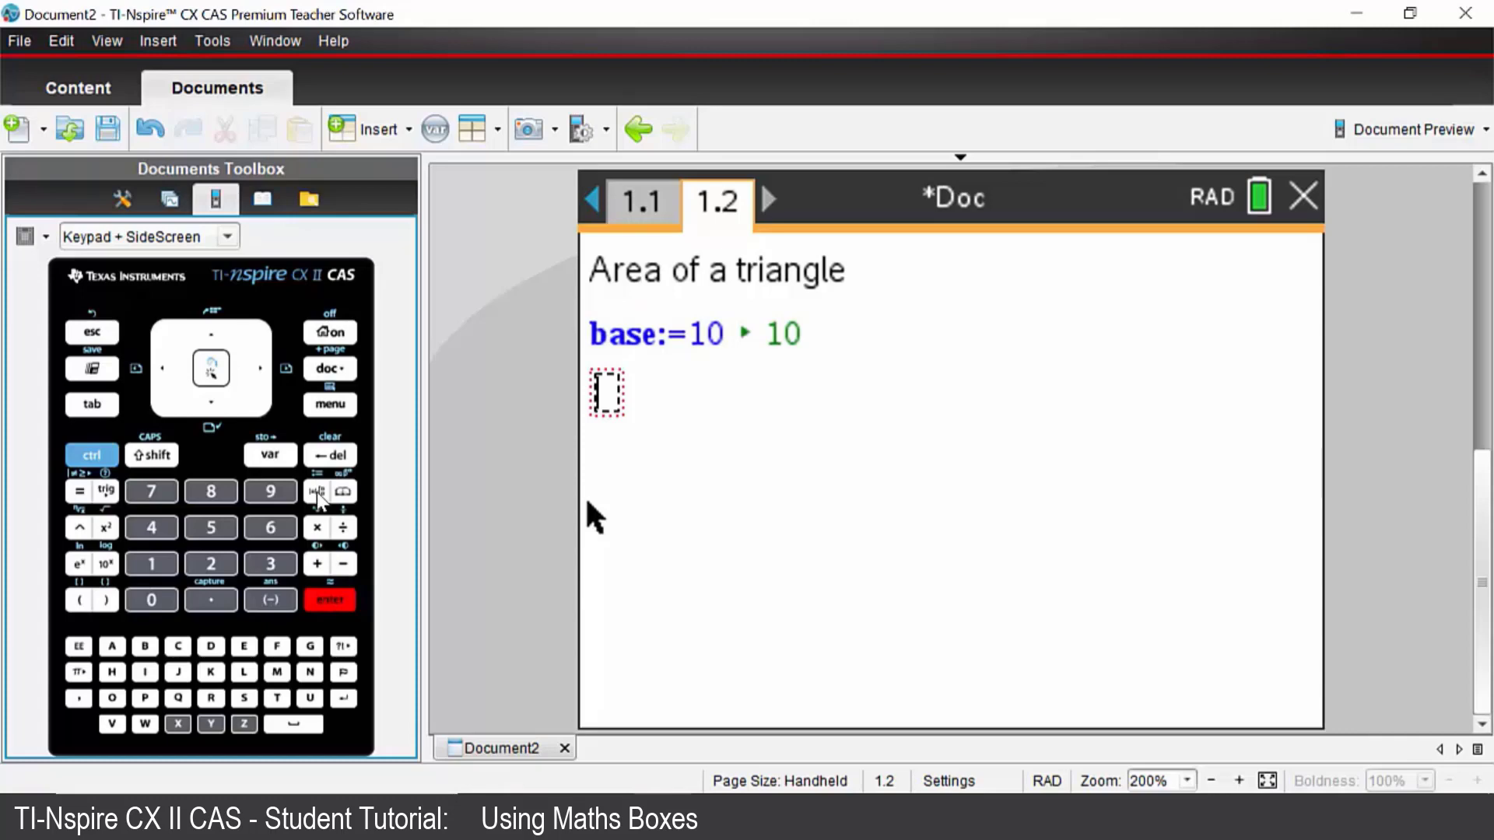
text(he)
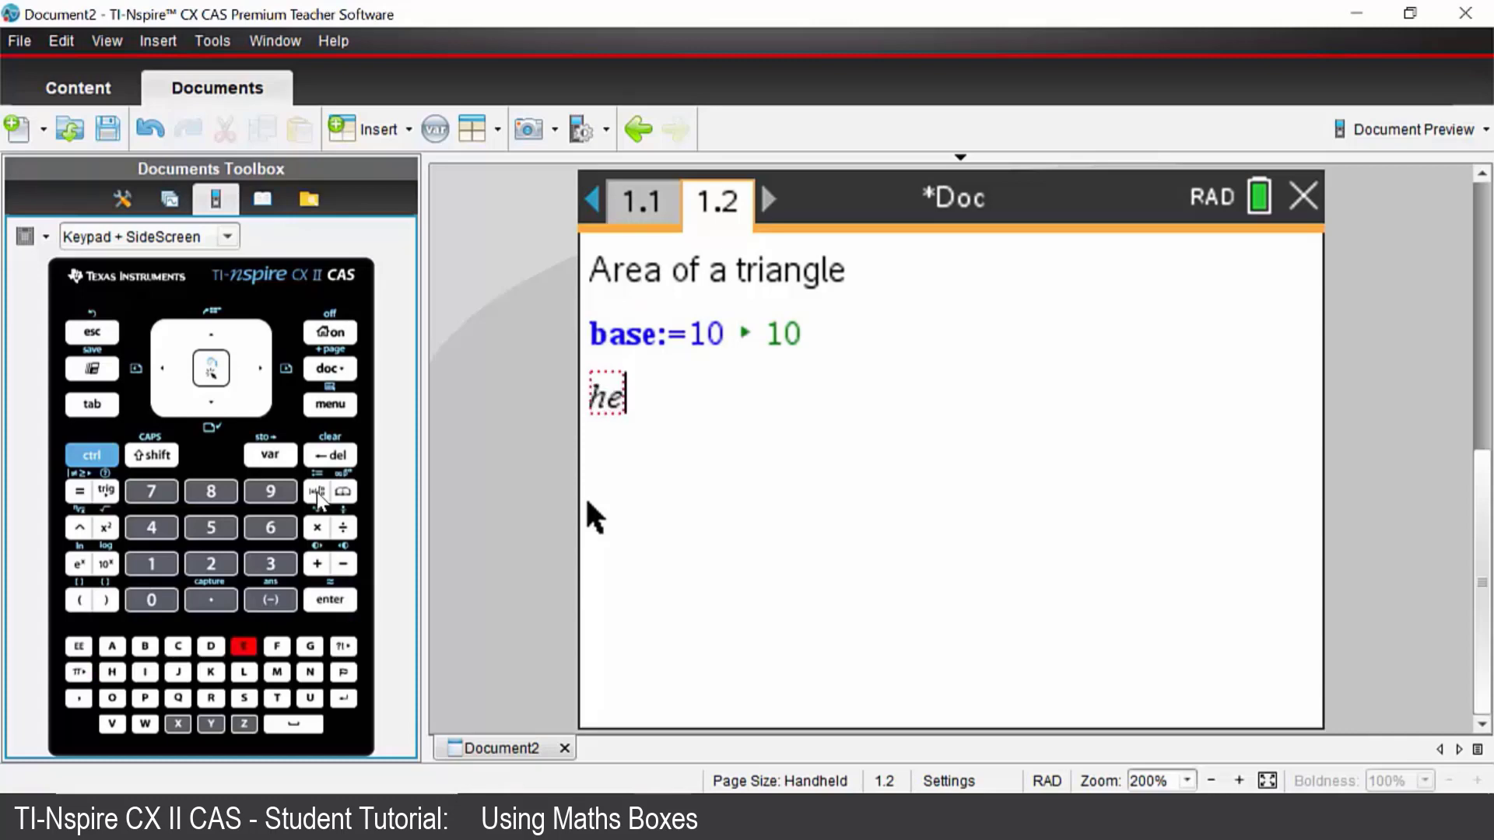
text(ight)
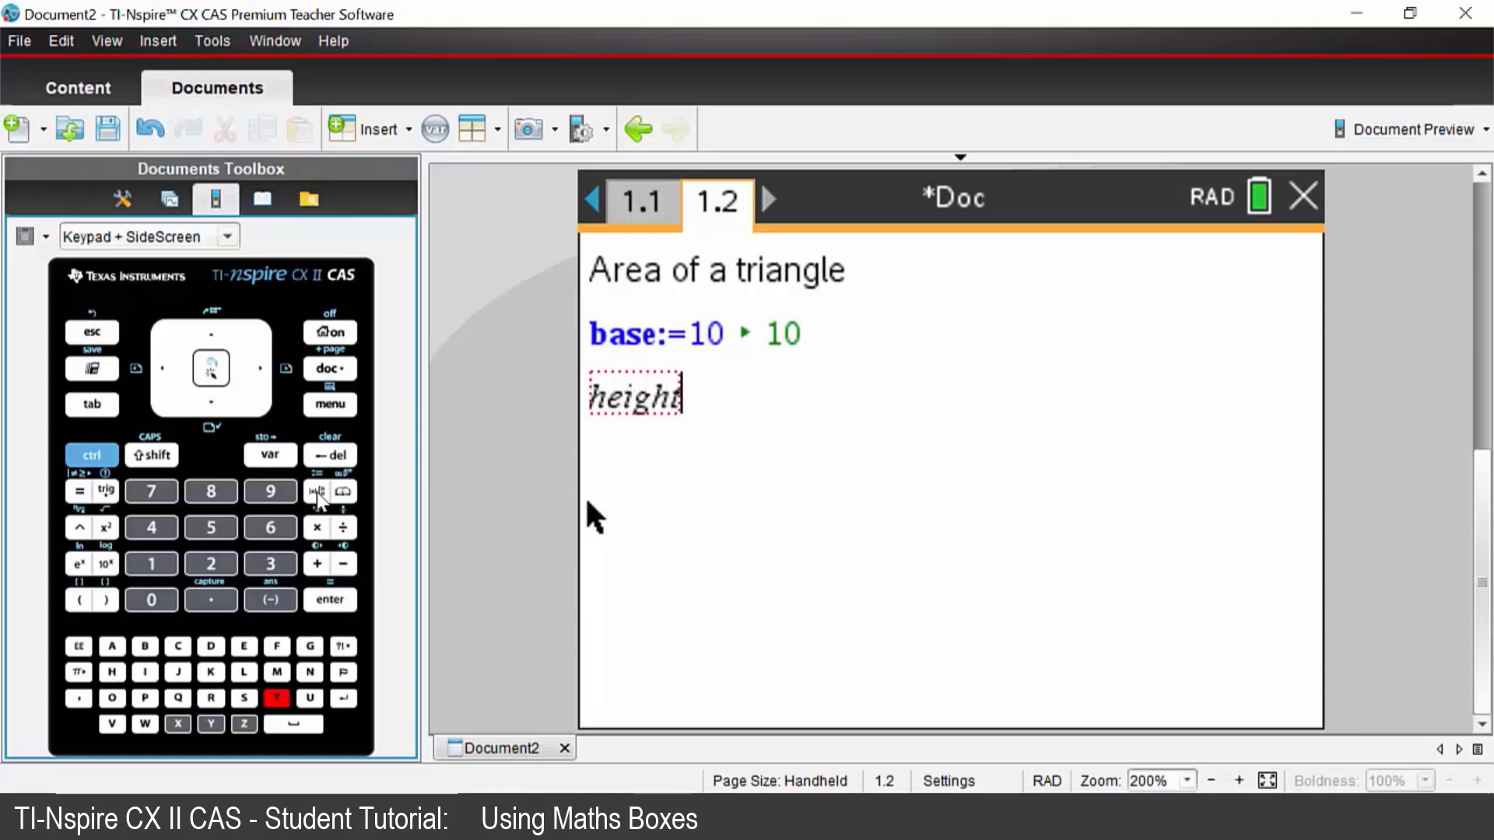
text(:=)
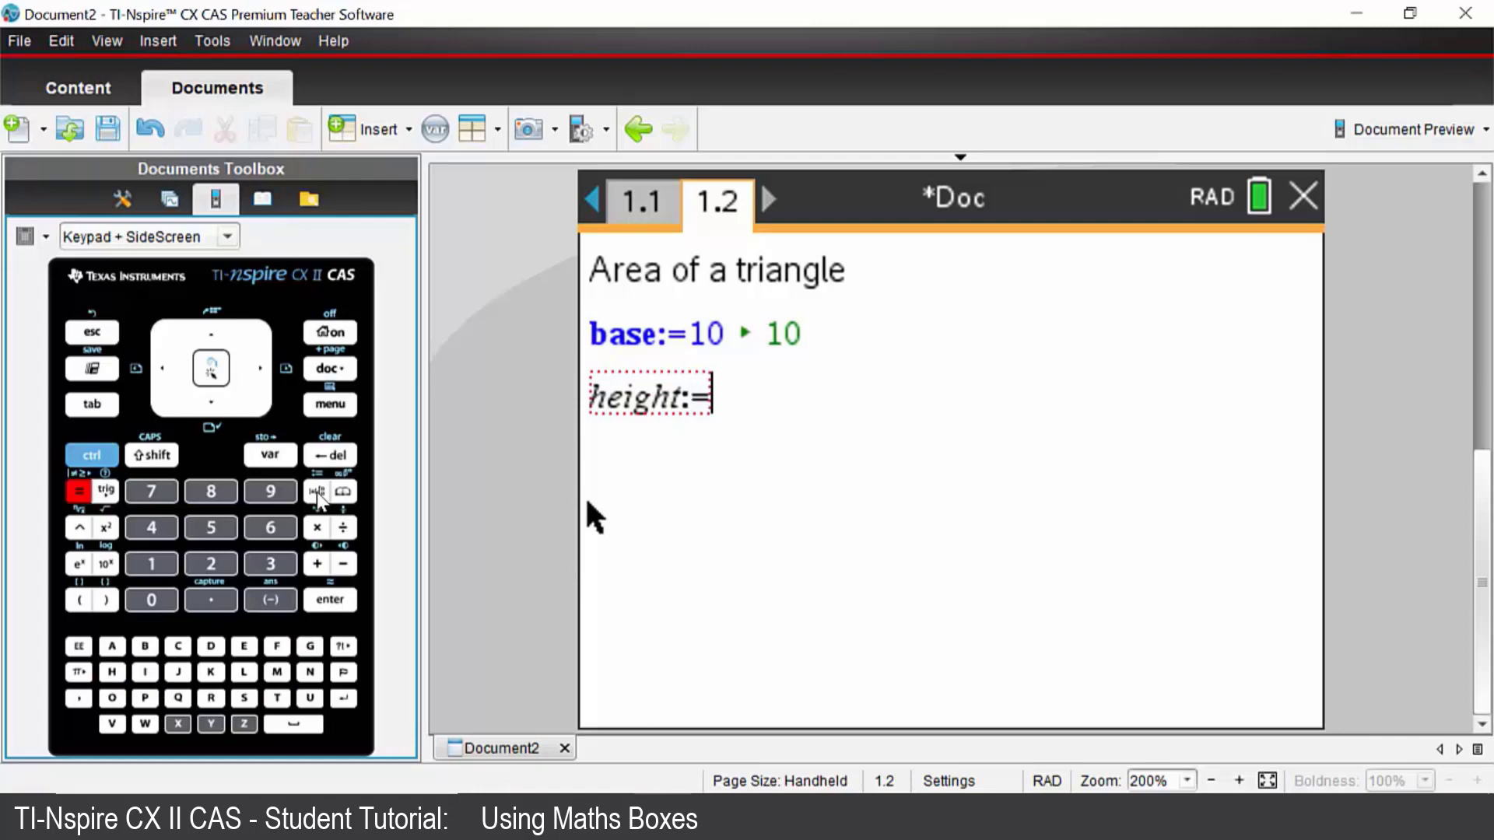
text(5)
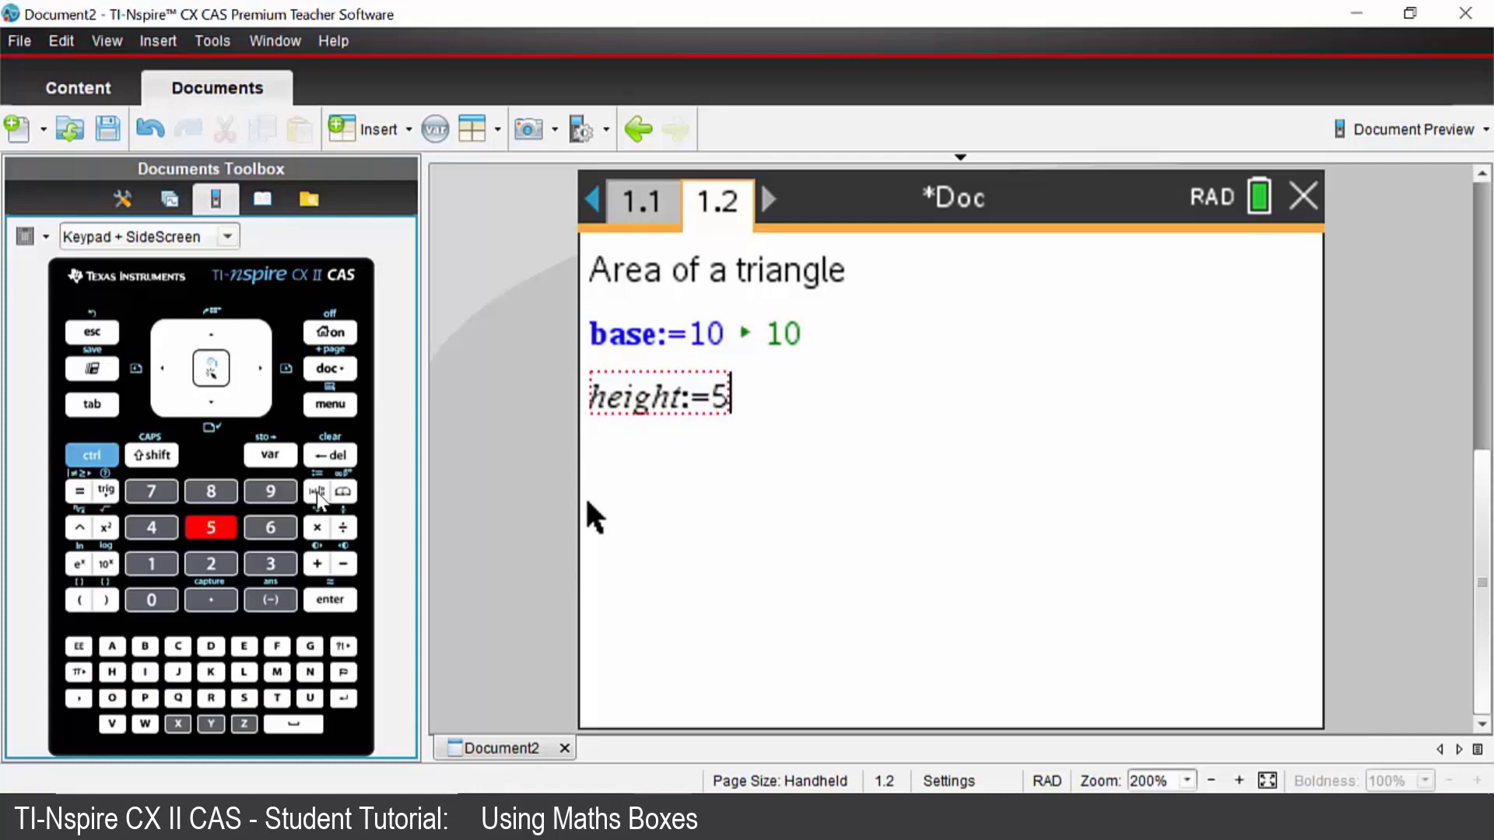
key(Return)
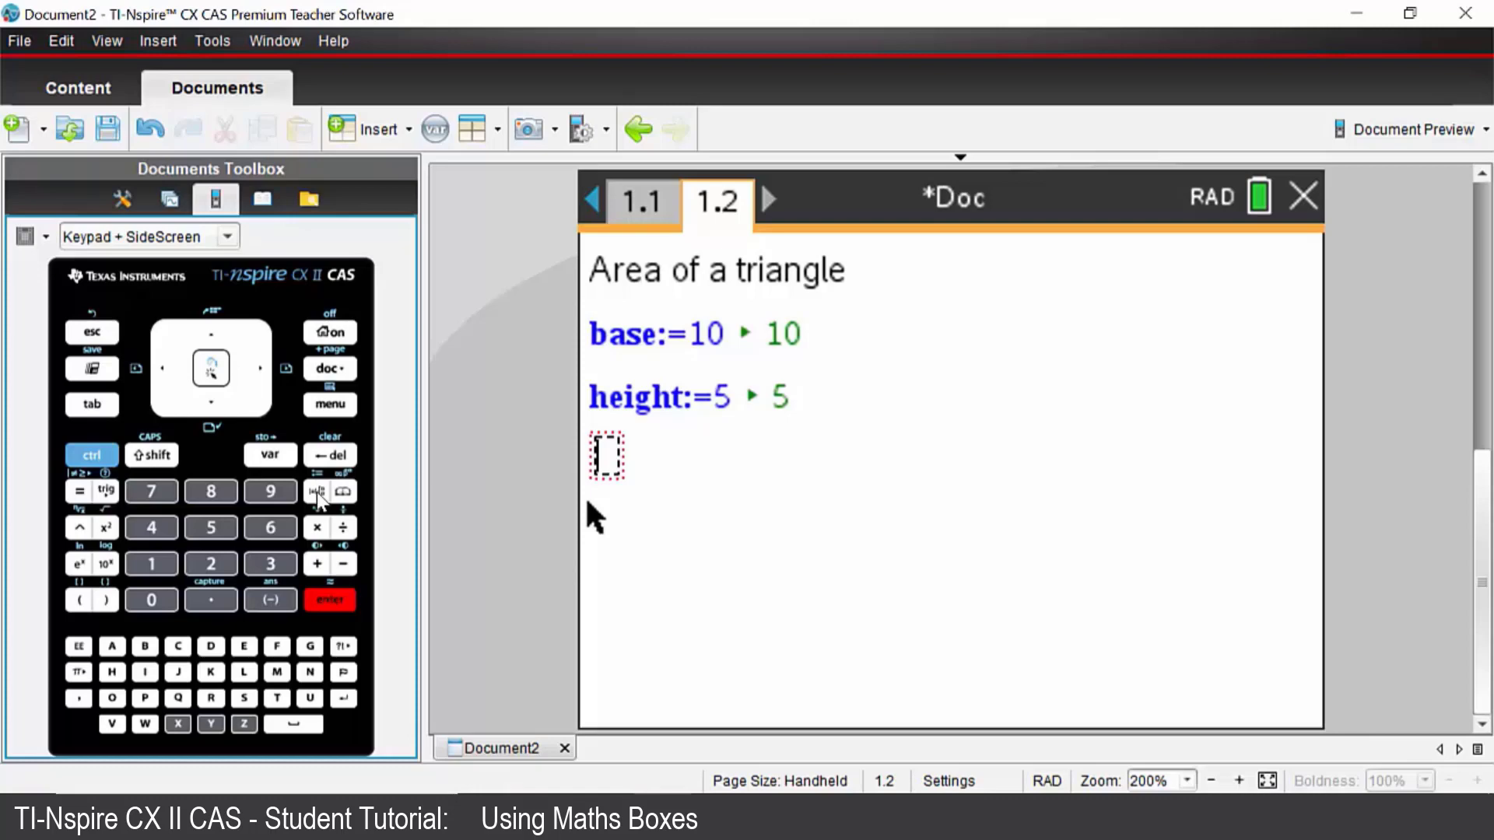
Define area:=base·height/2 using the variable list, evaluating to 25
text(area)
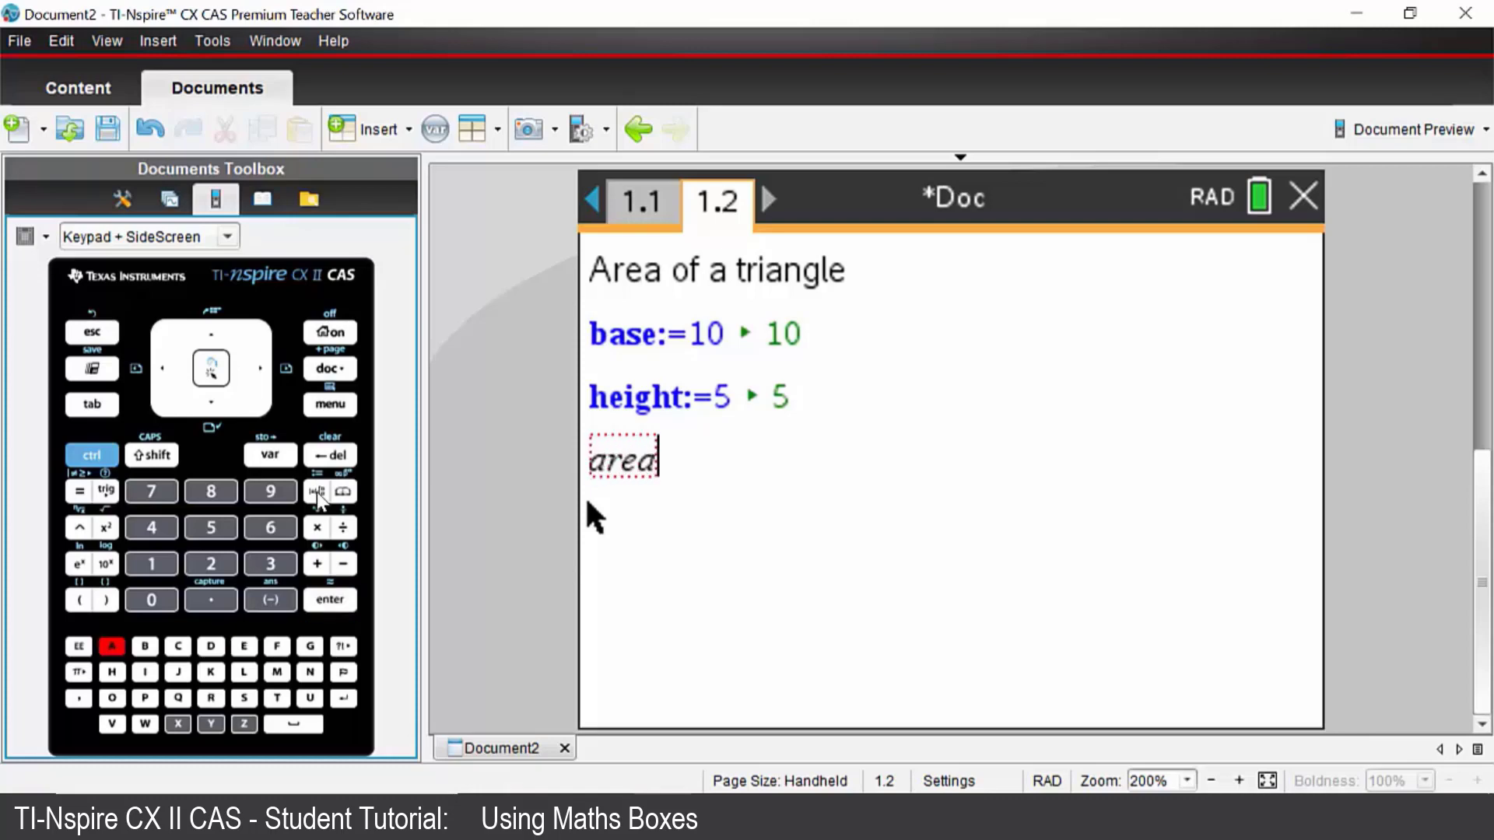
text(:=)
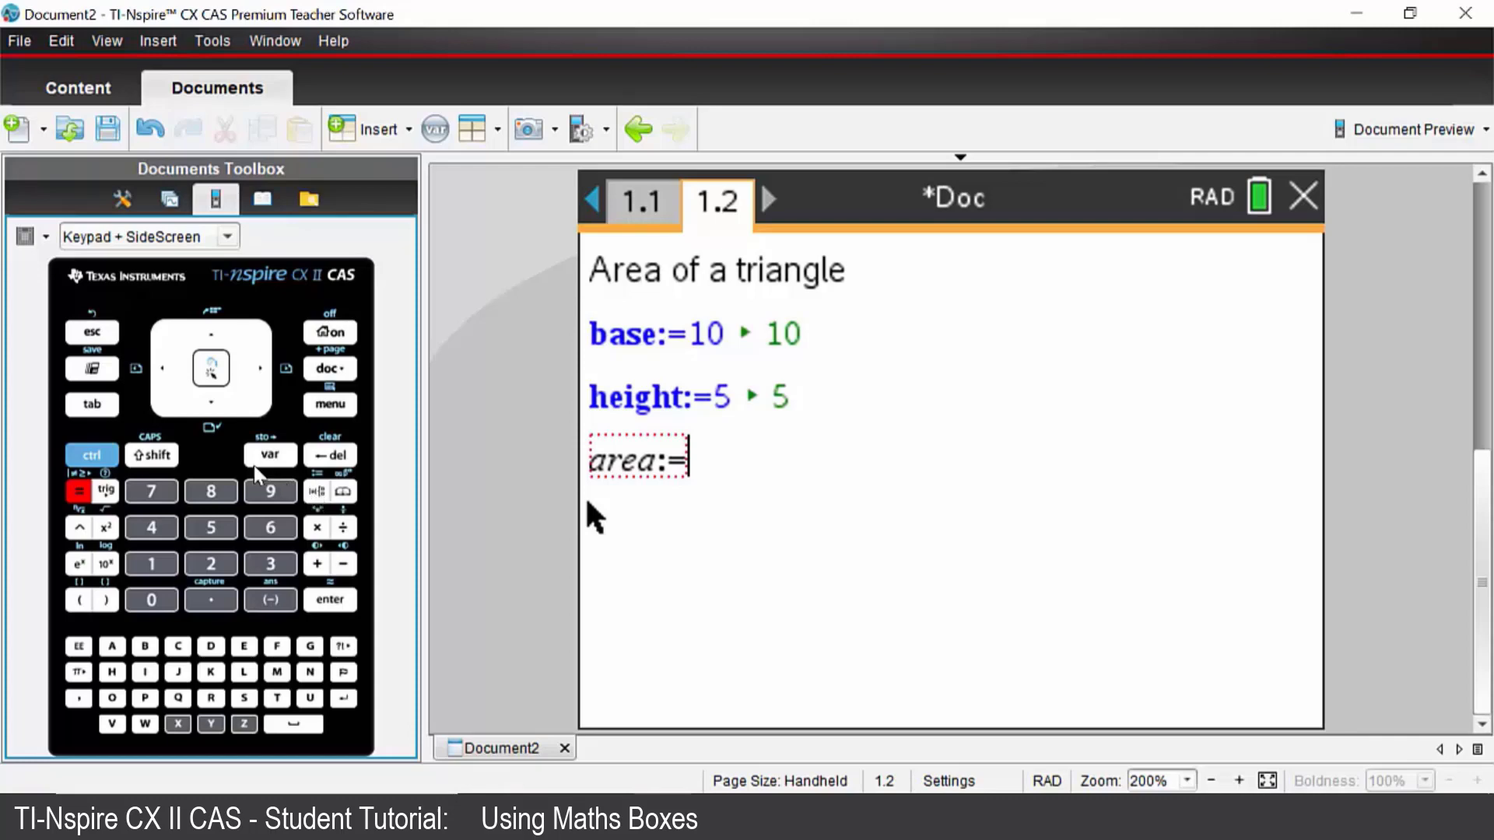
click(272, 458)
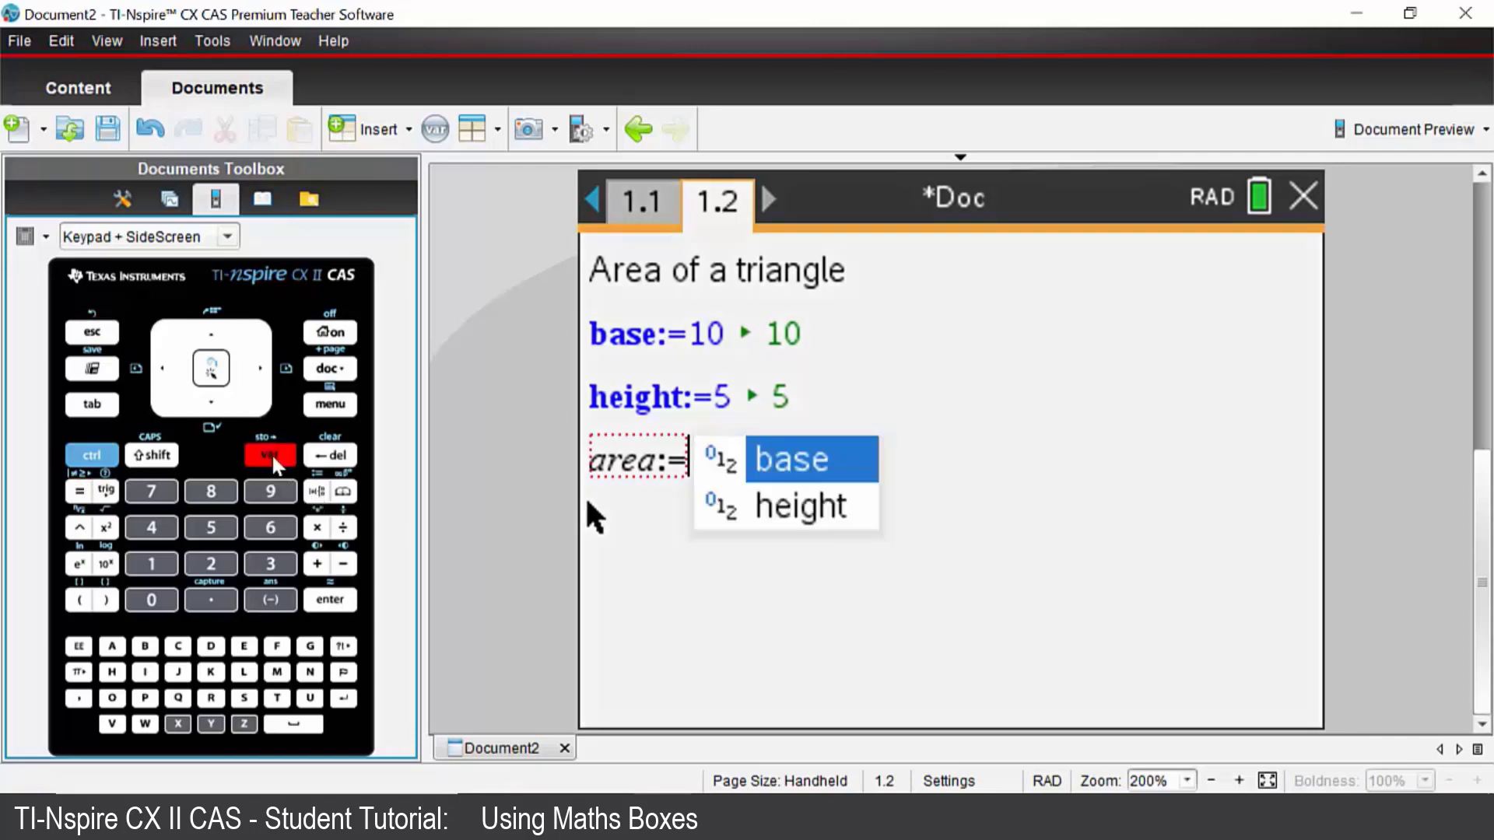
key(Return)
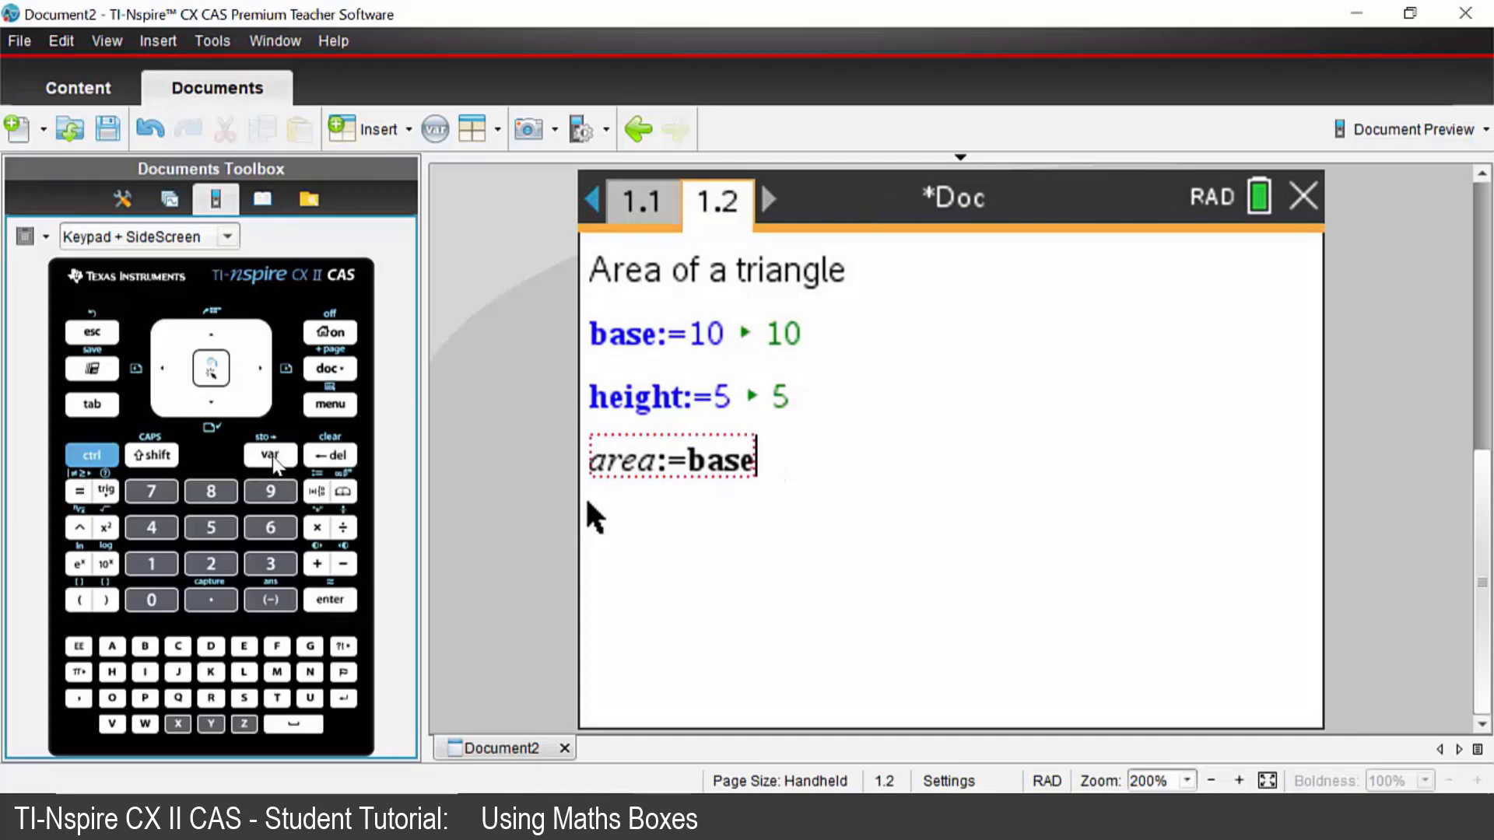
text(*)
click(274, 459)
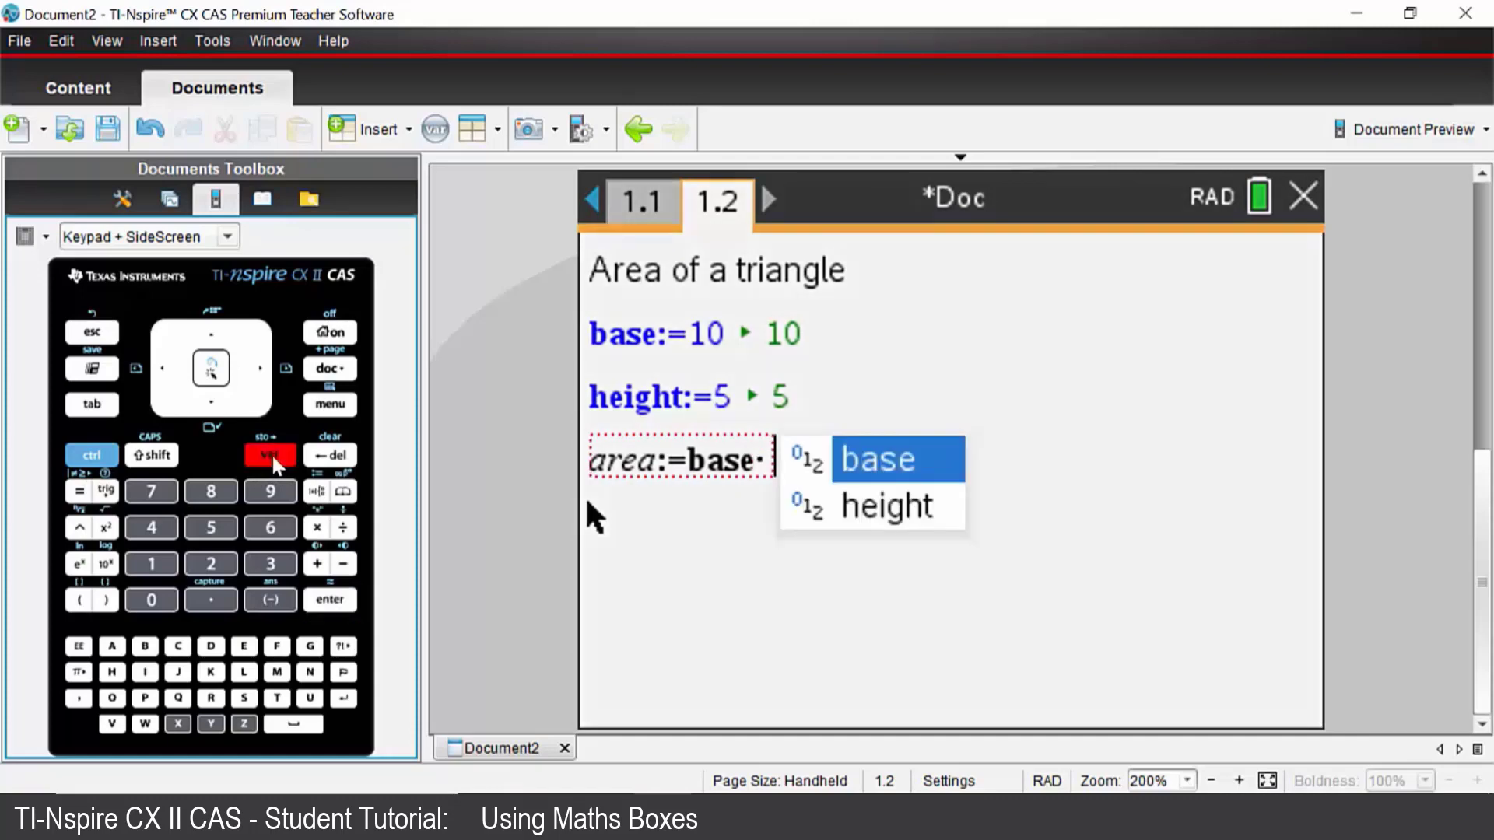
key(Down)
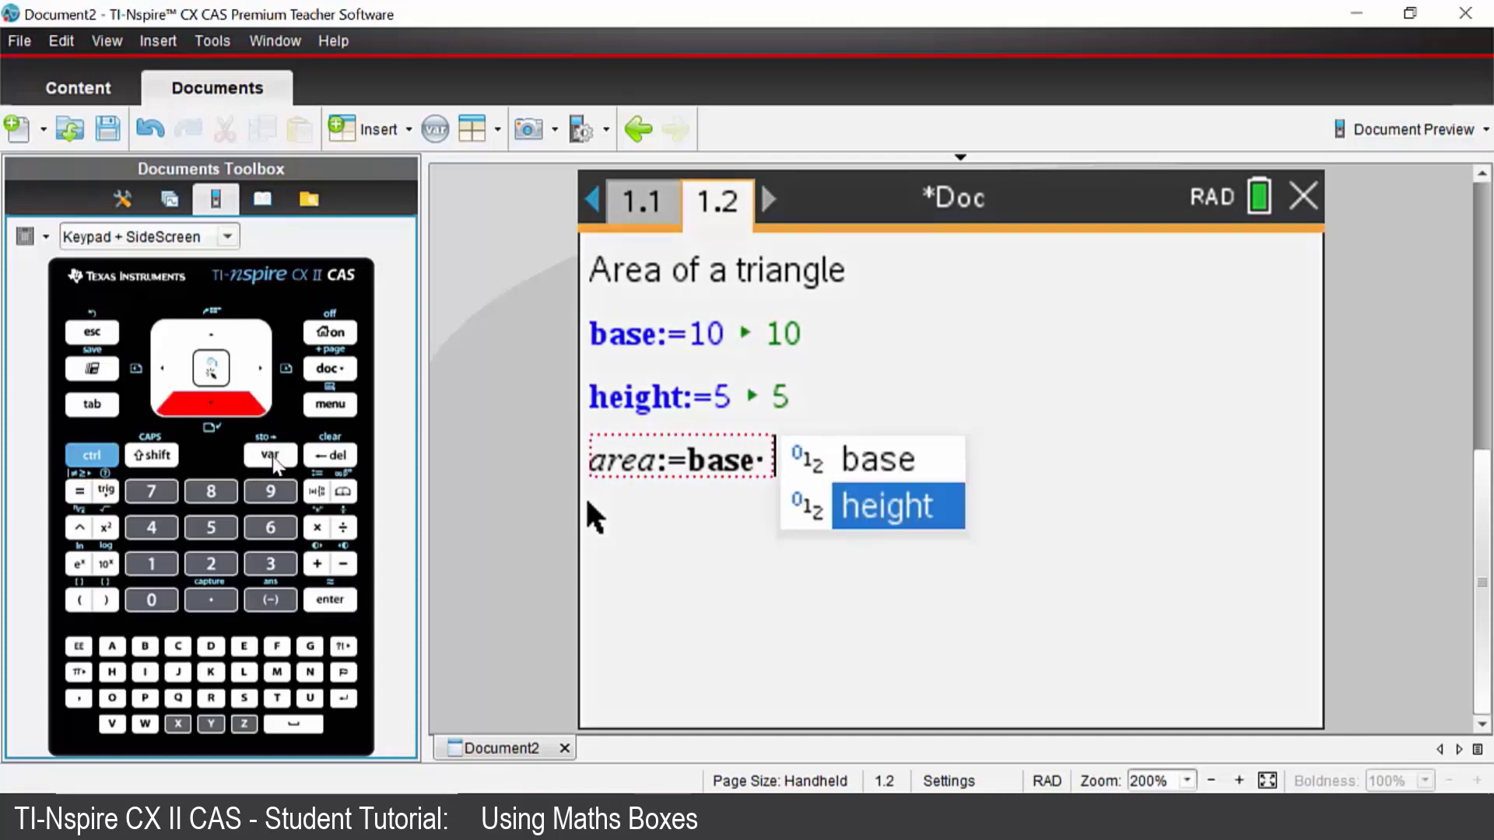
key(Return)
text(/2)
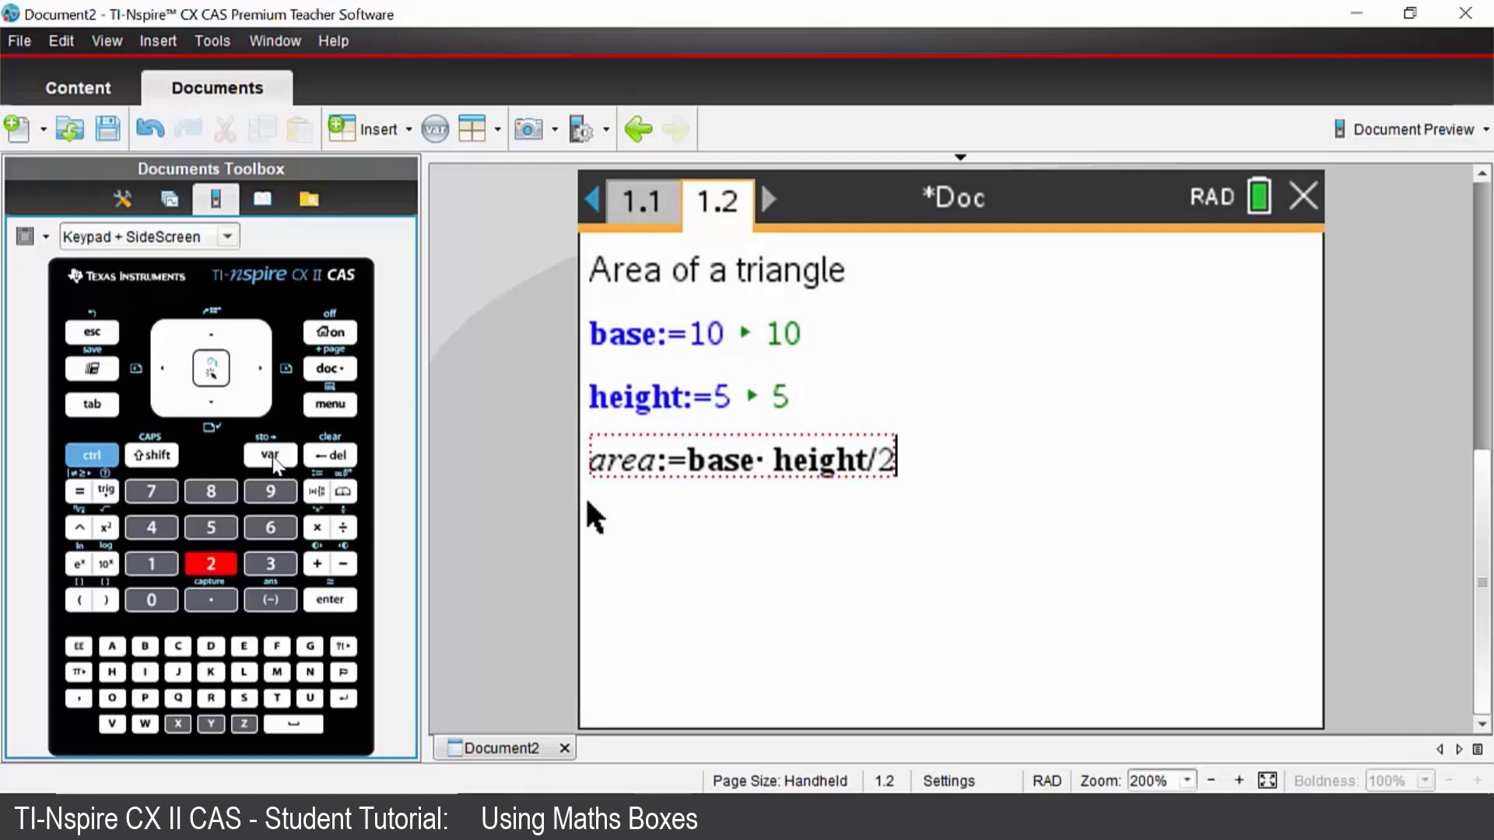
key(Return)
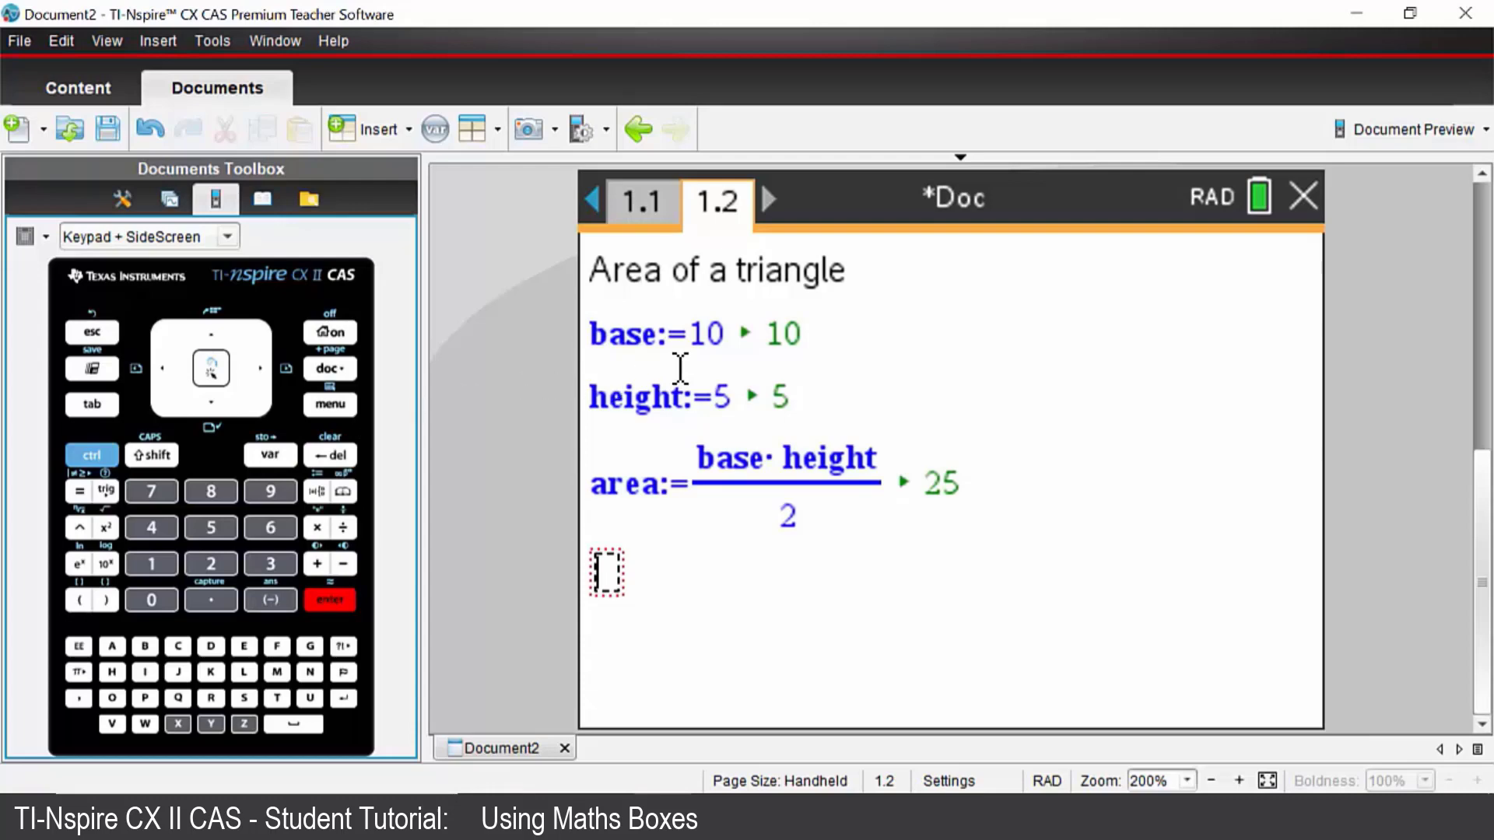
Redefine base as 8 so the area result updates
click(724, 352)
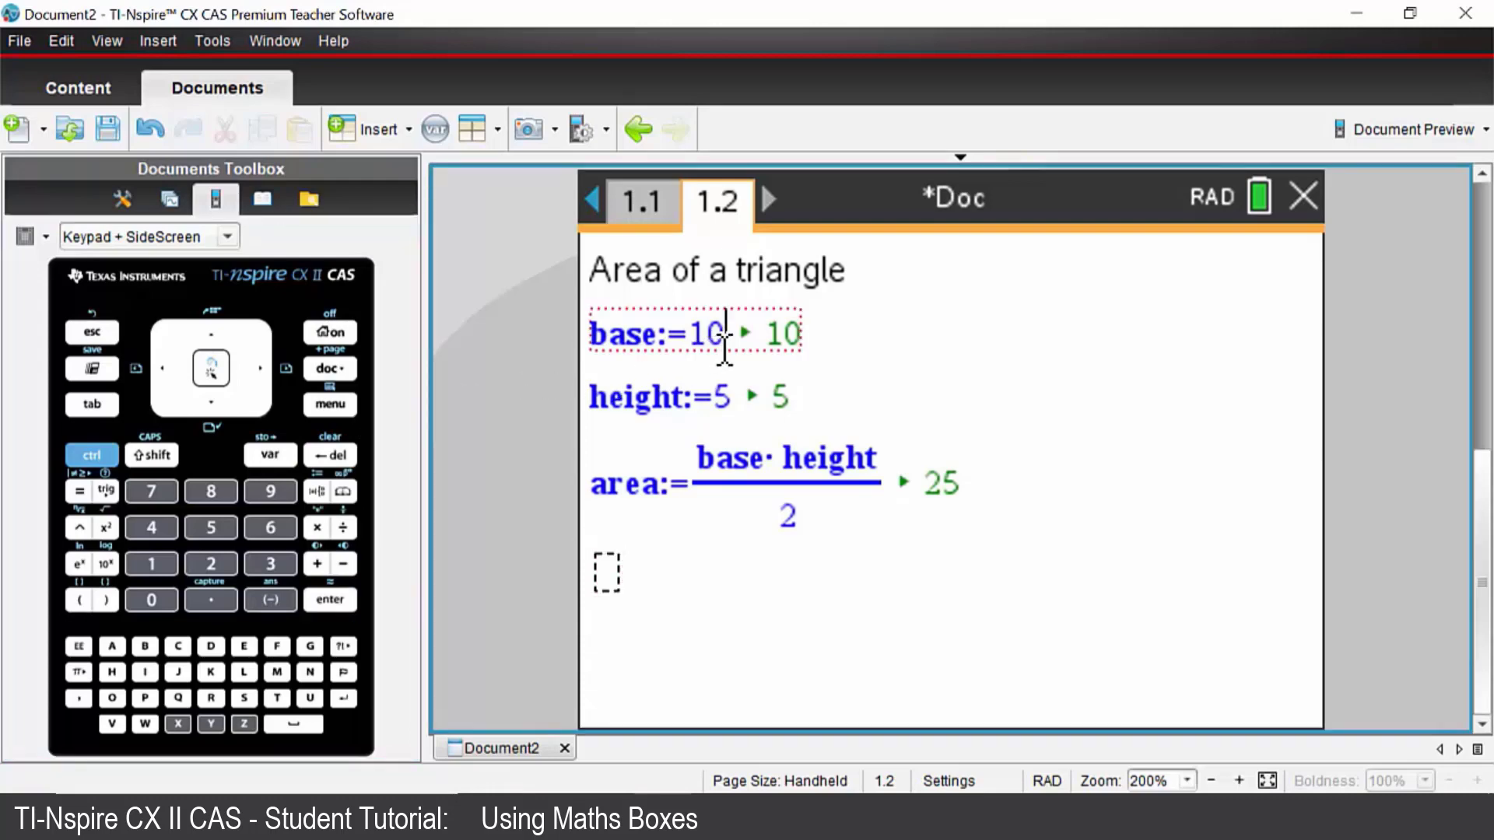
key(BackSpace)
key(BackSpace)
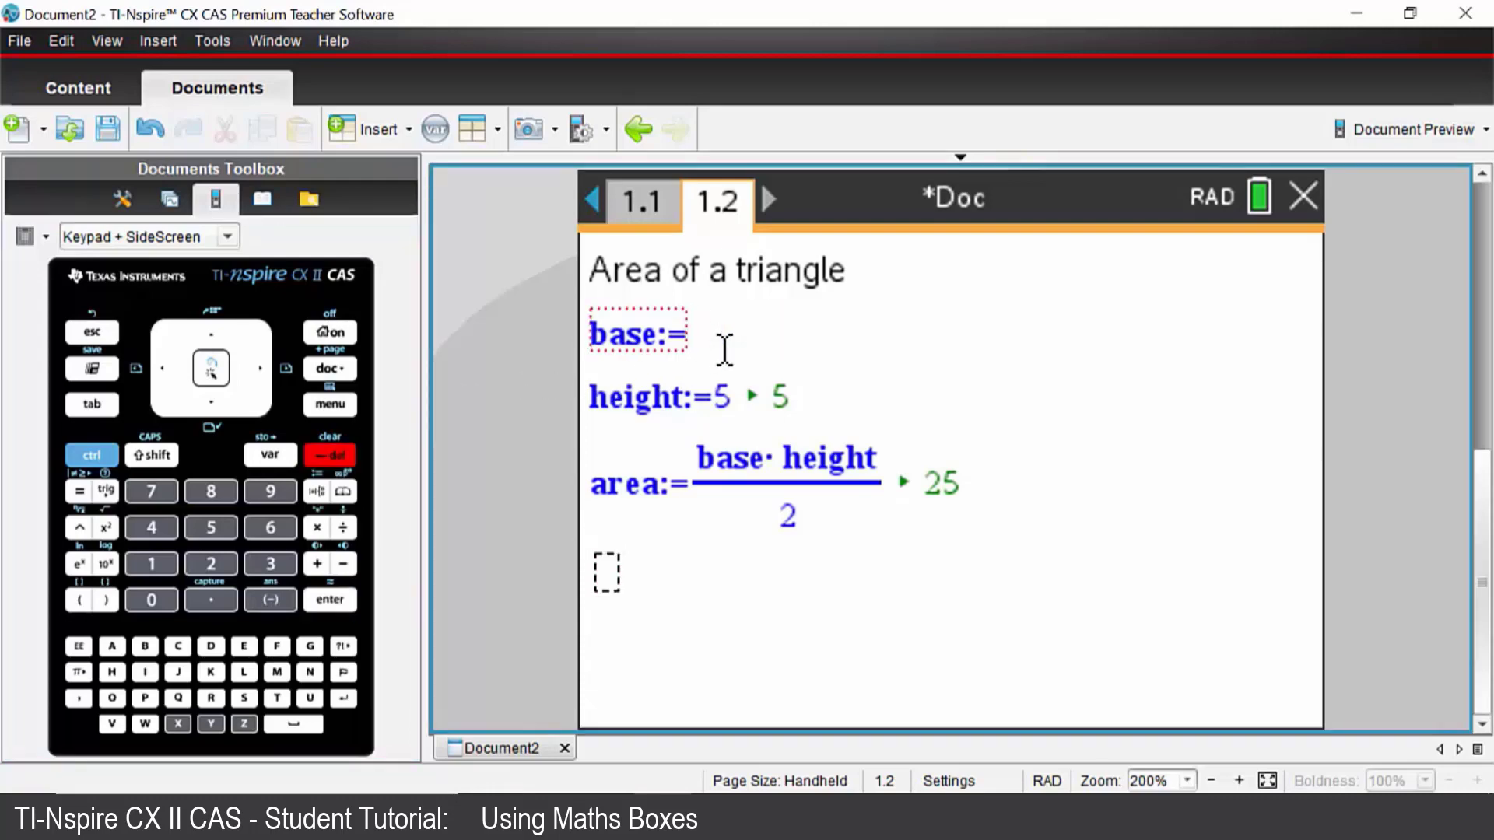
text(8)
key(Return)
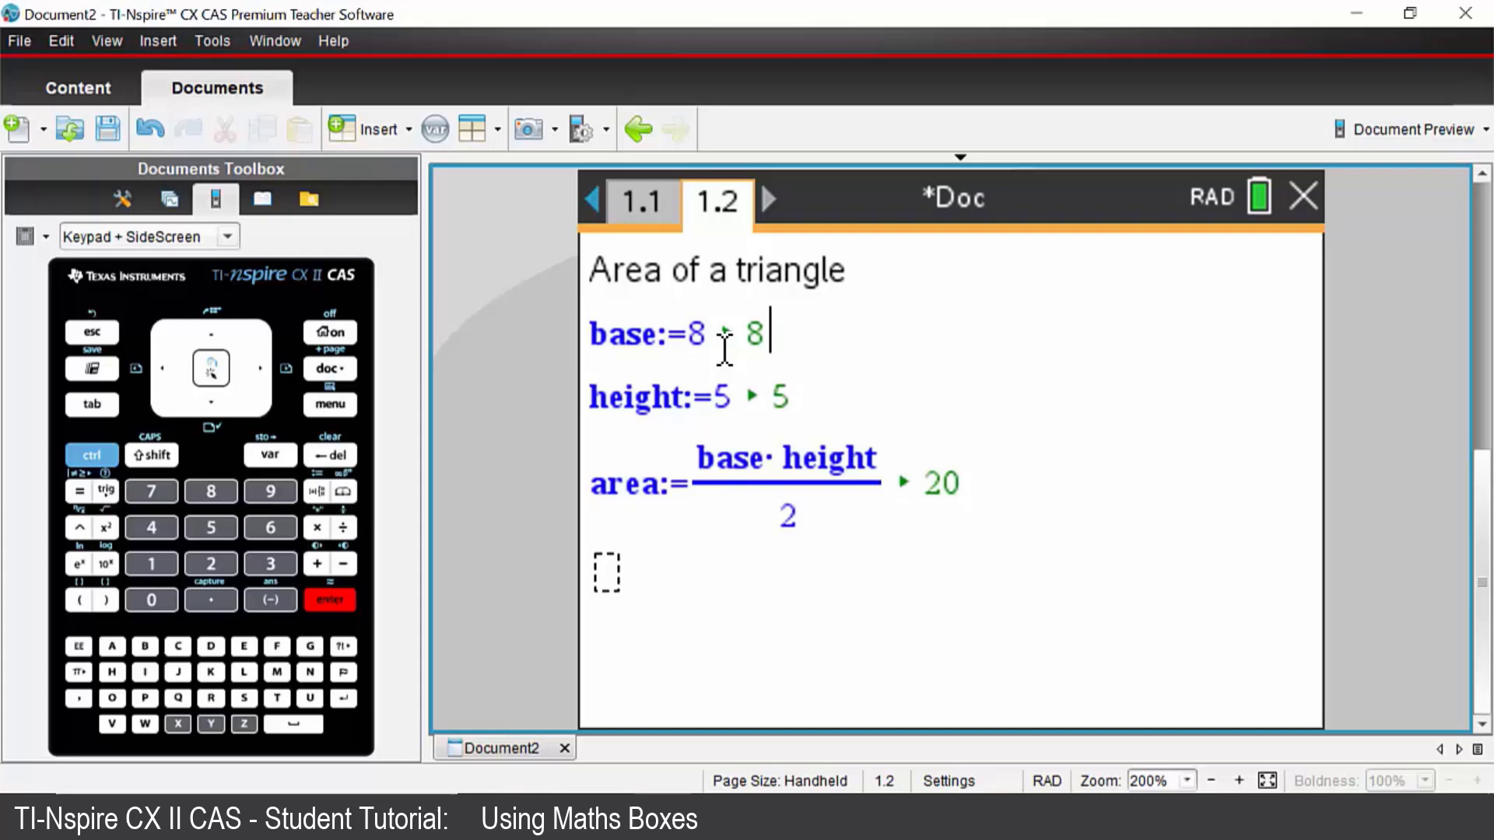
Redefine base as 7, updating the area to 35/2
click(710, 342)
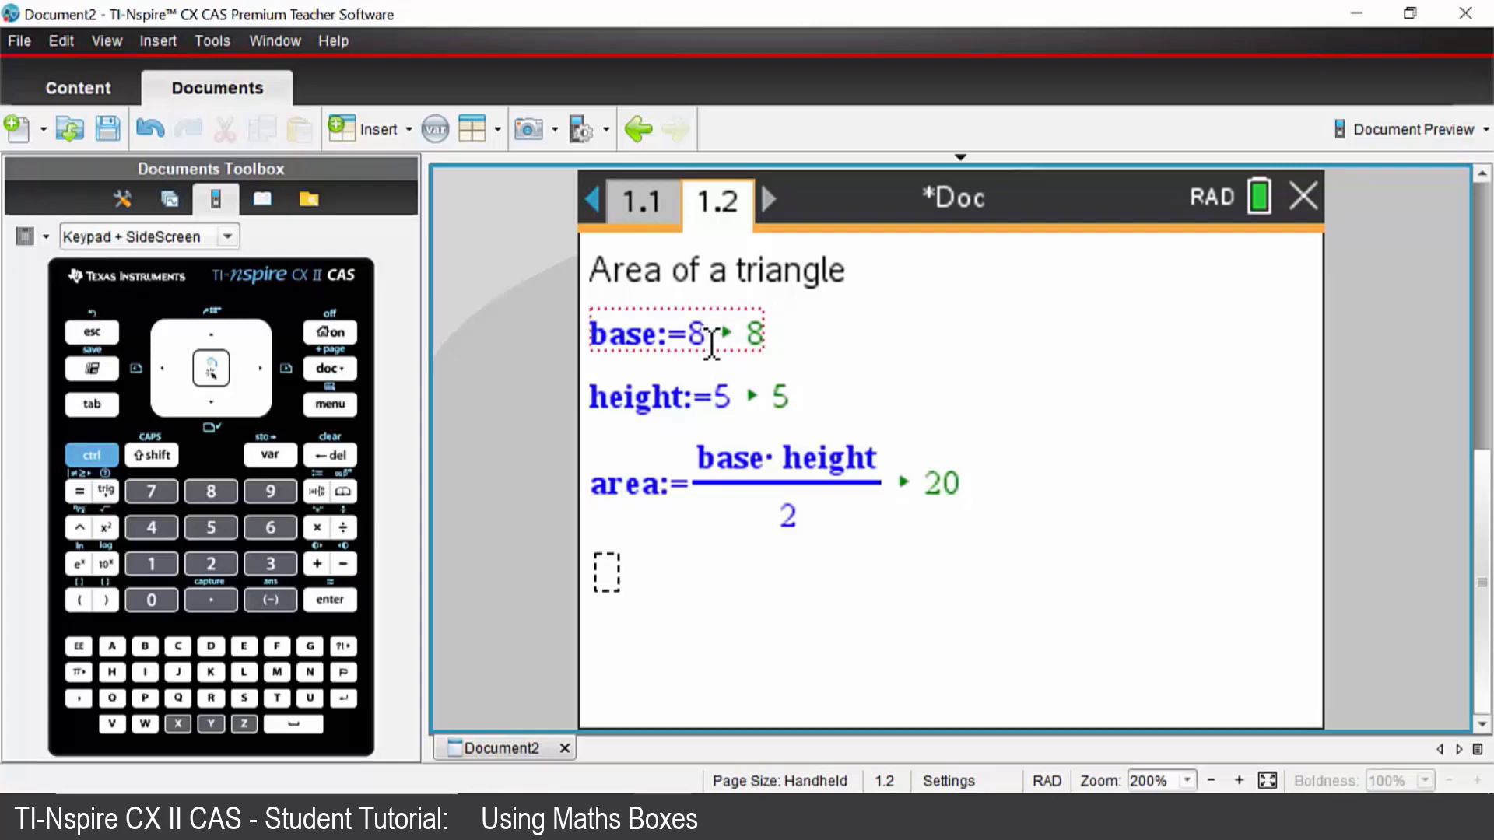
key(BackSpace)
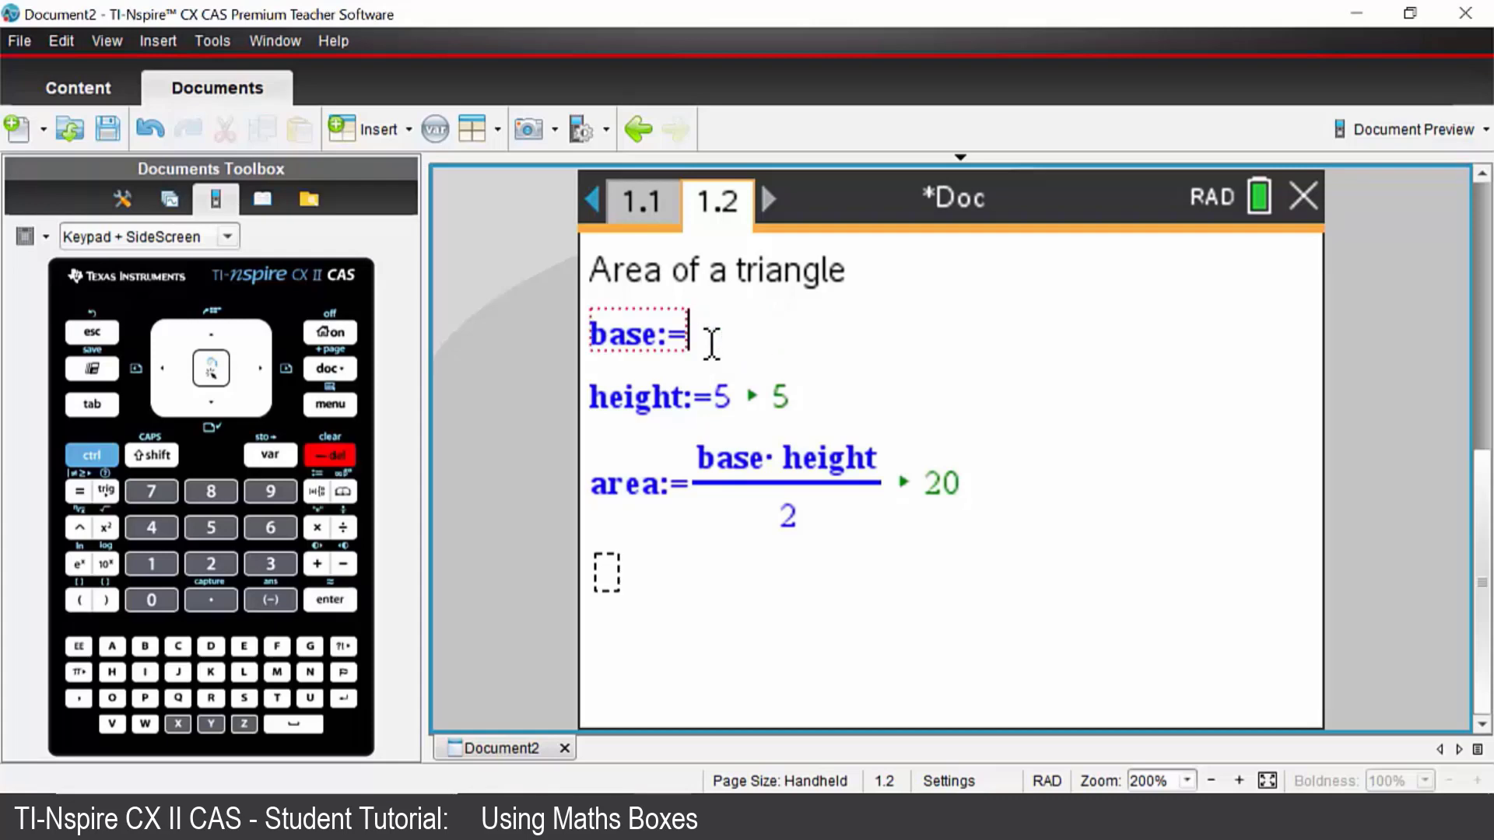
text(7)
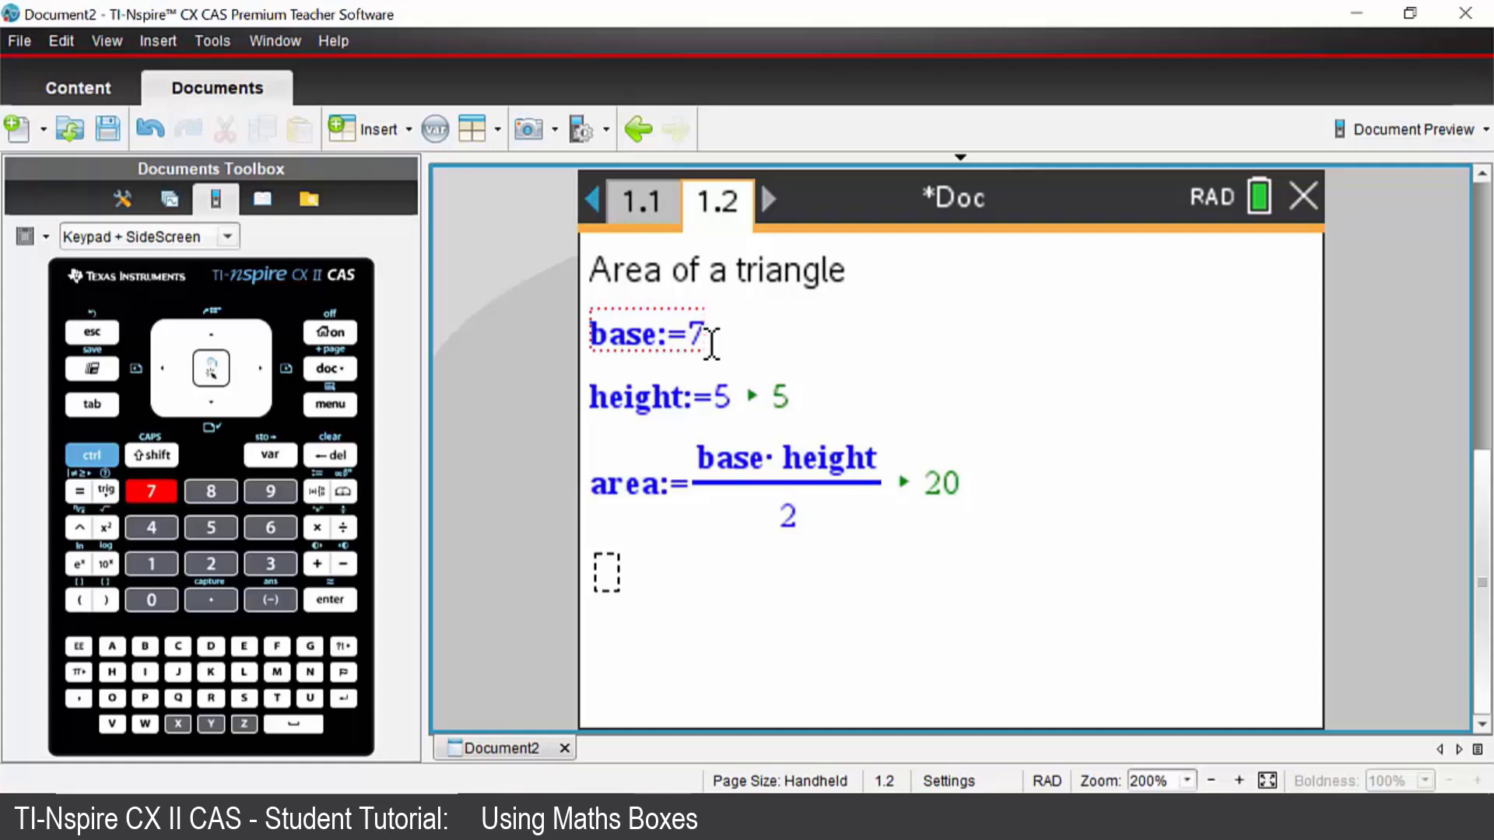
key(Return)
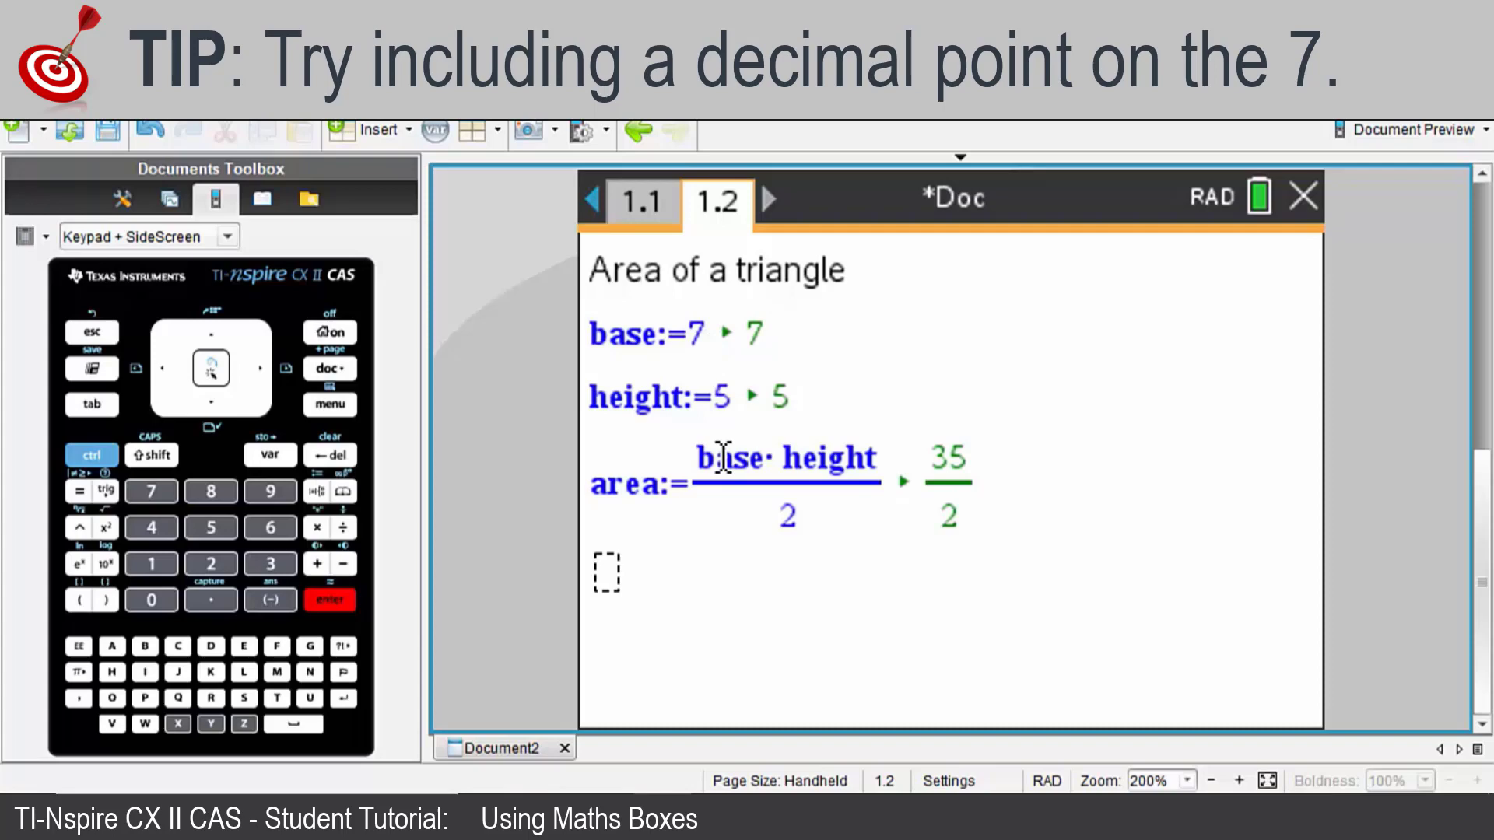
Re-evaluate the triangle area math box approximately so it shows 17.5 instead of 35/2
click(886, 490)
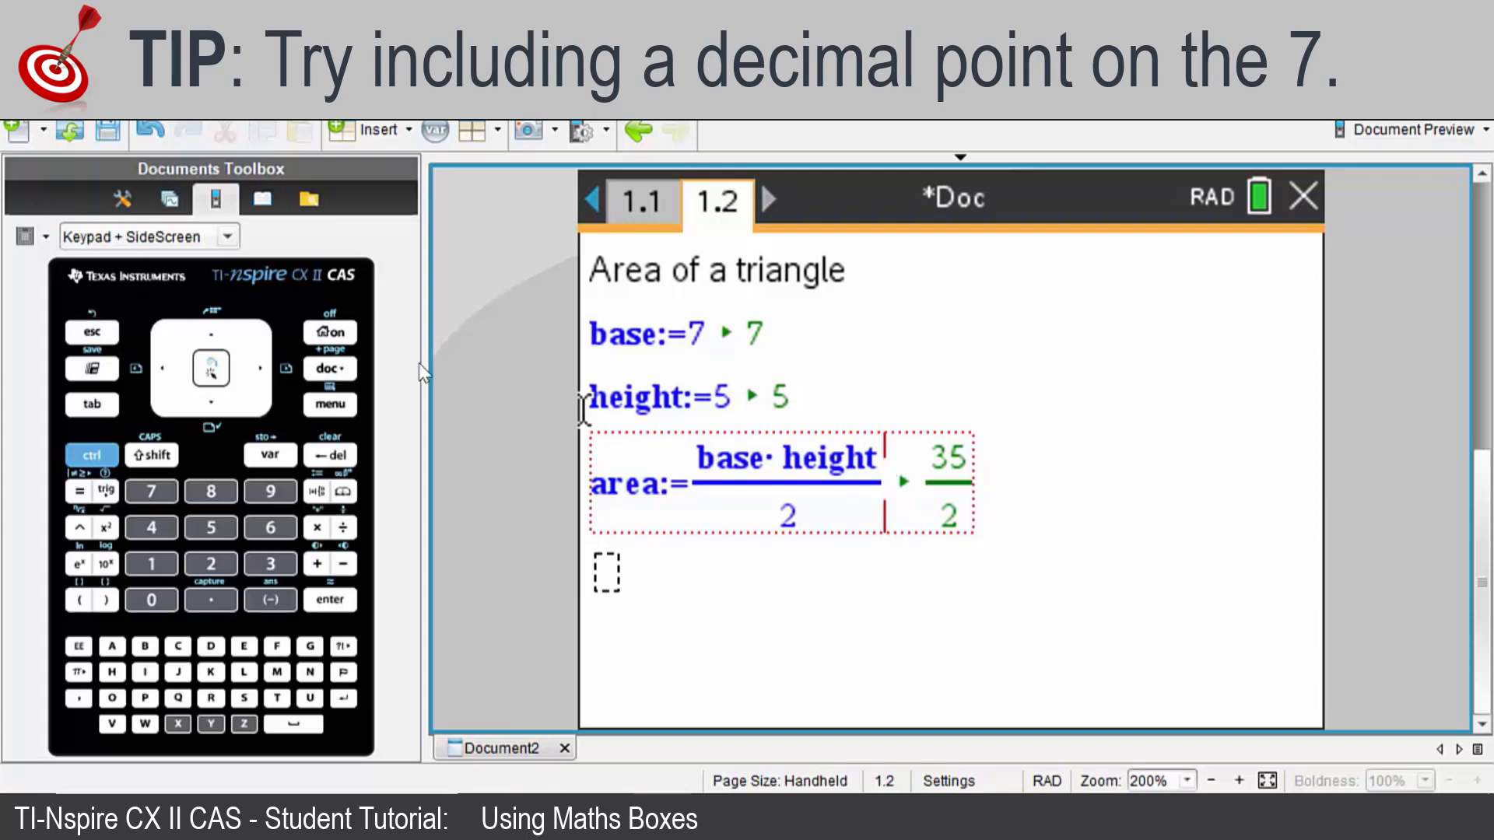
click(101, 456)
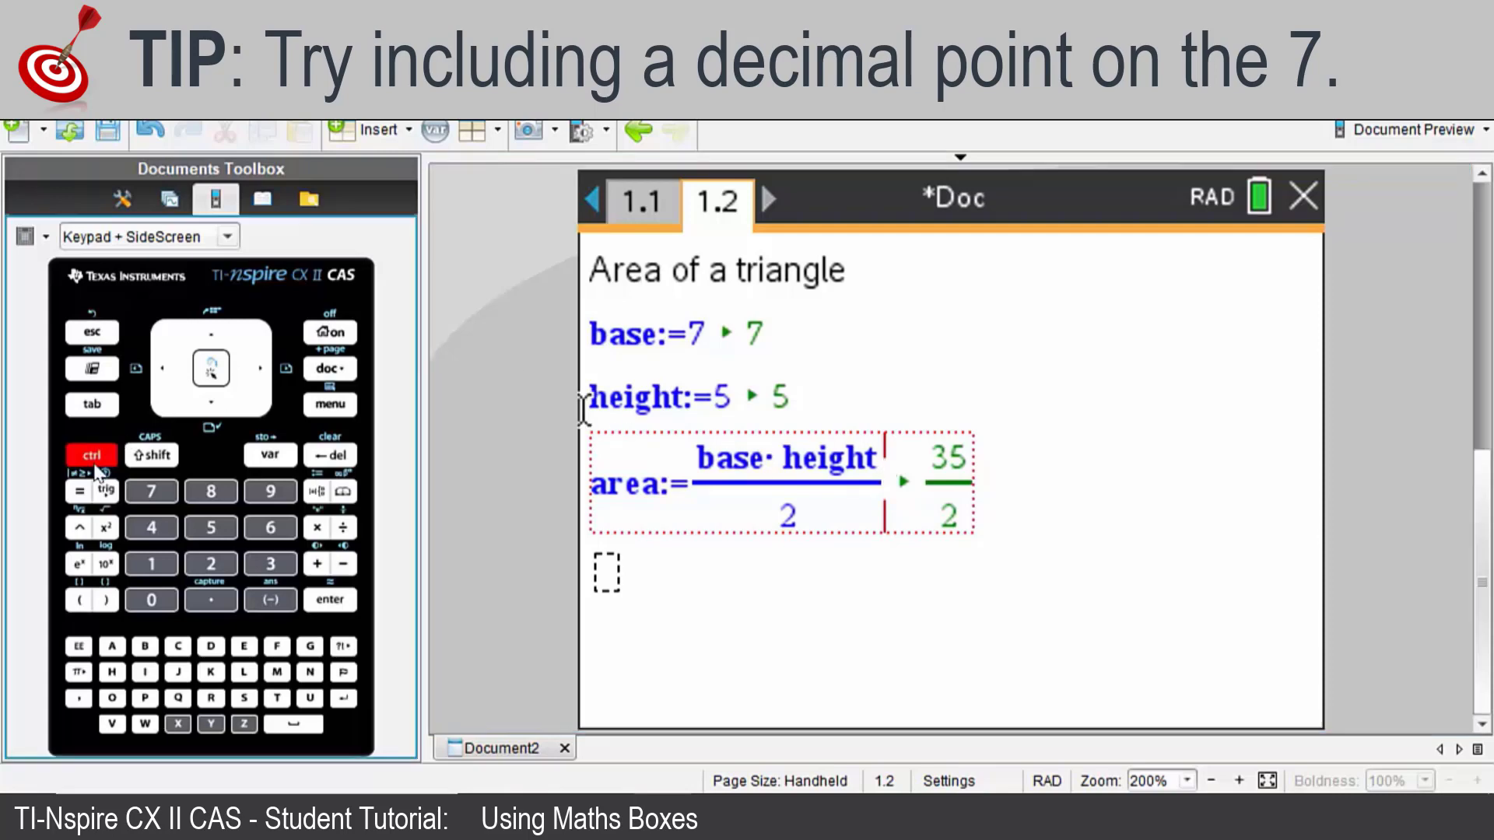
click(340, 601)
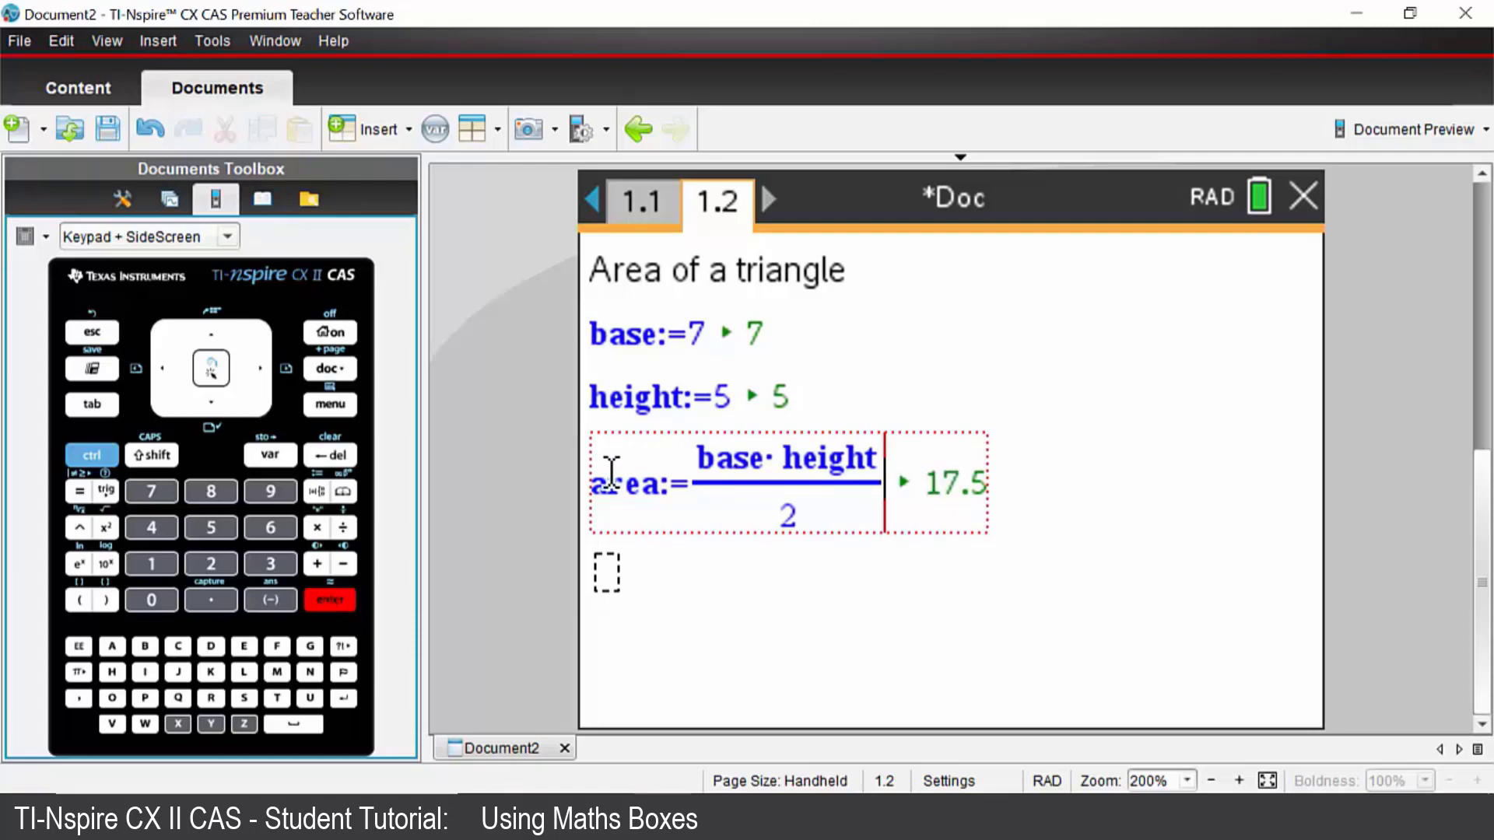
click(331, 405)
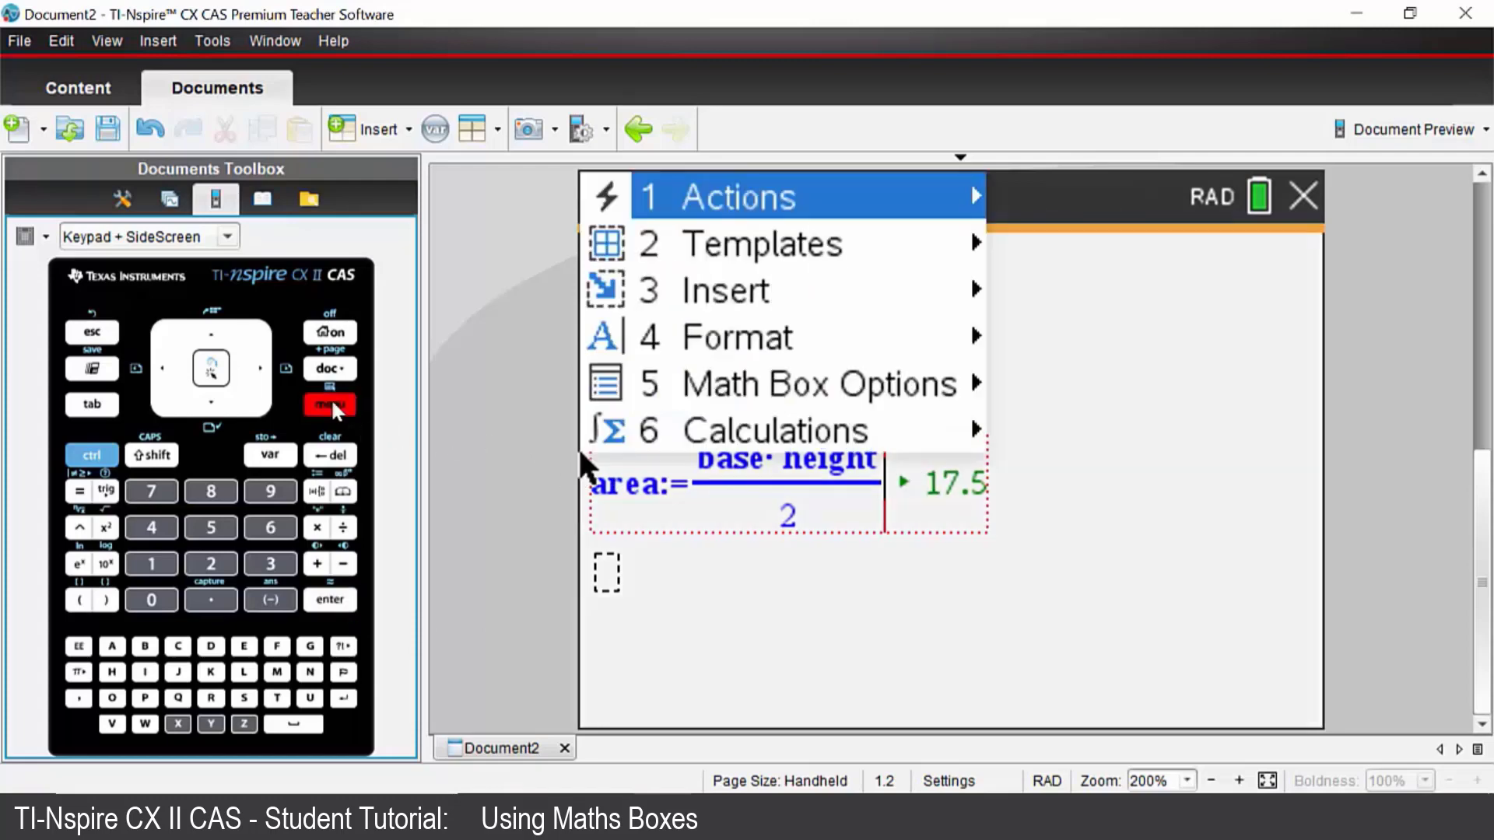
key(Down)
key(Down)
key(Down)
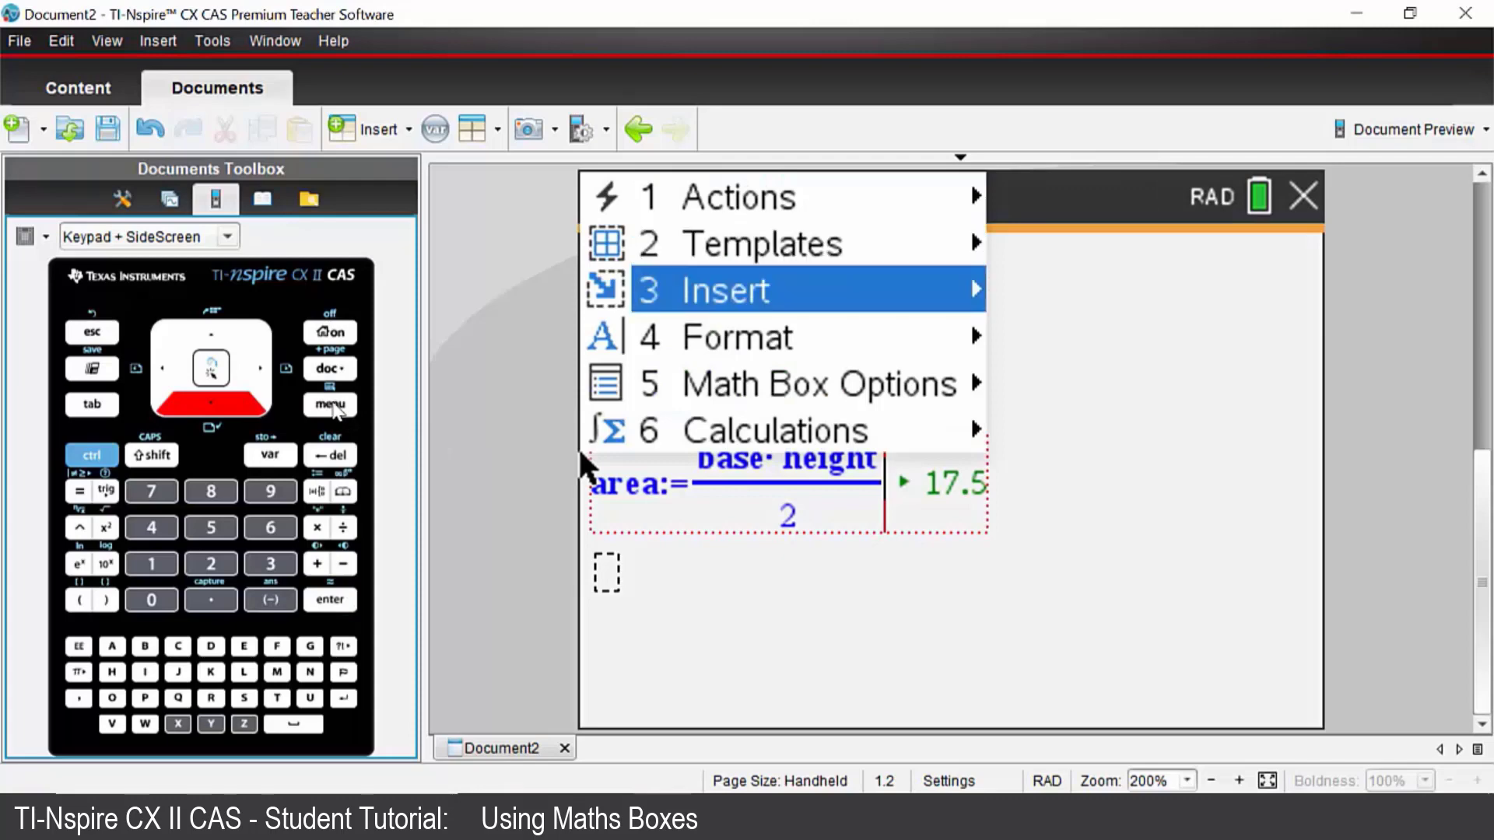
key(Right)
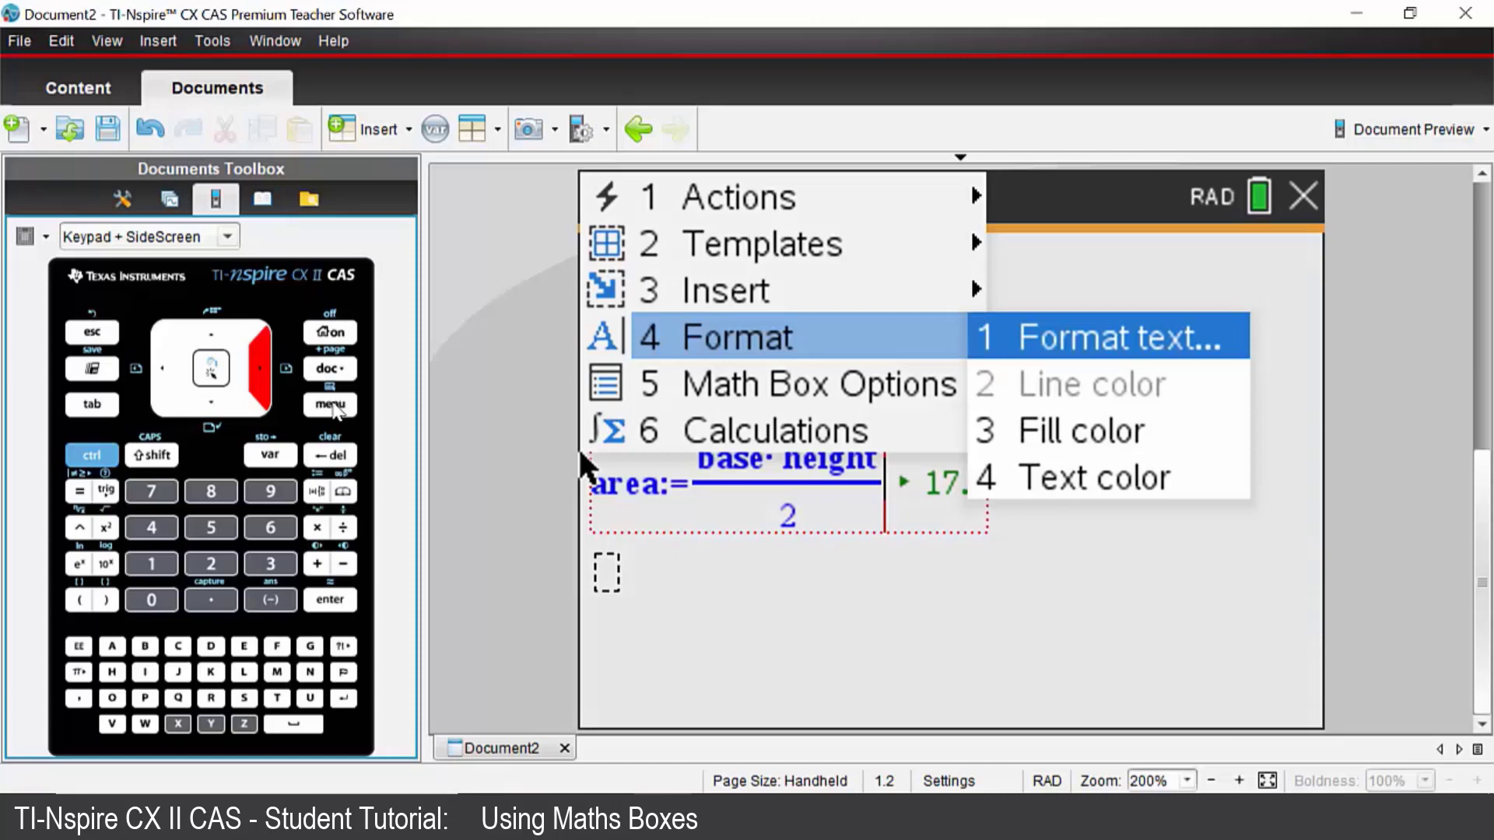
key(Left)
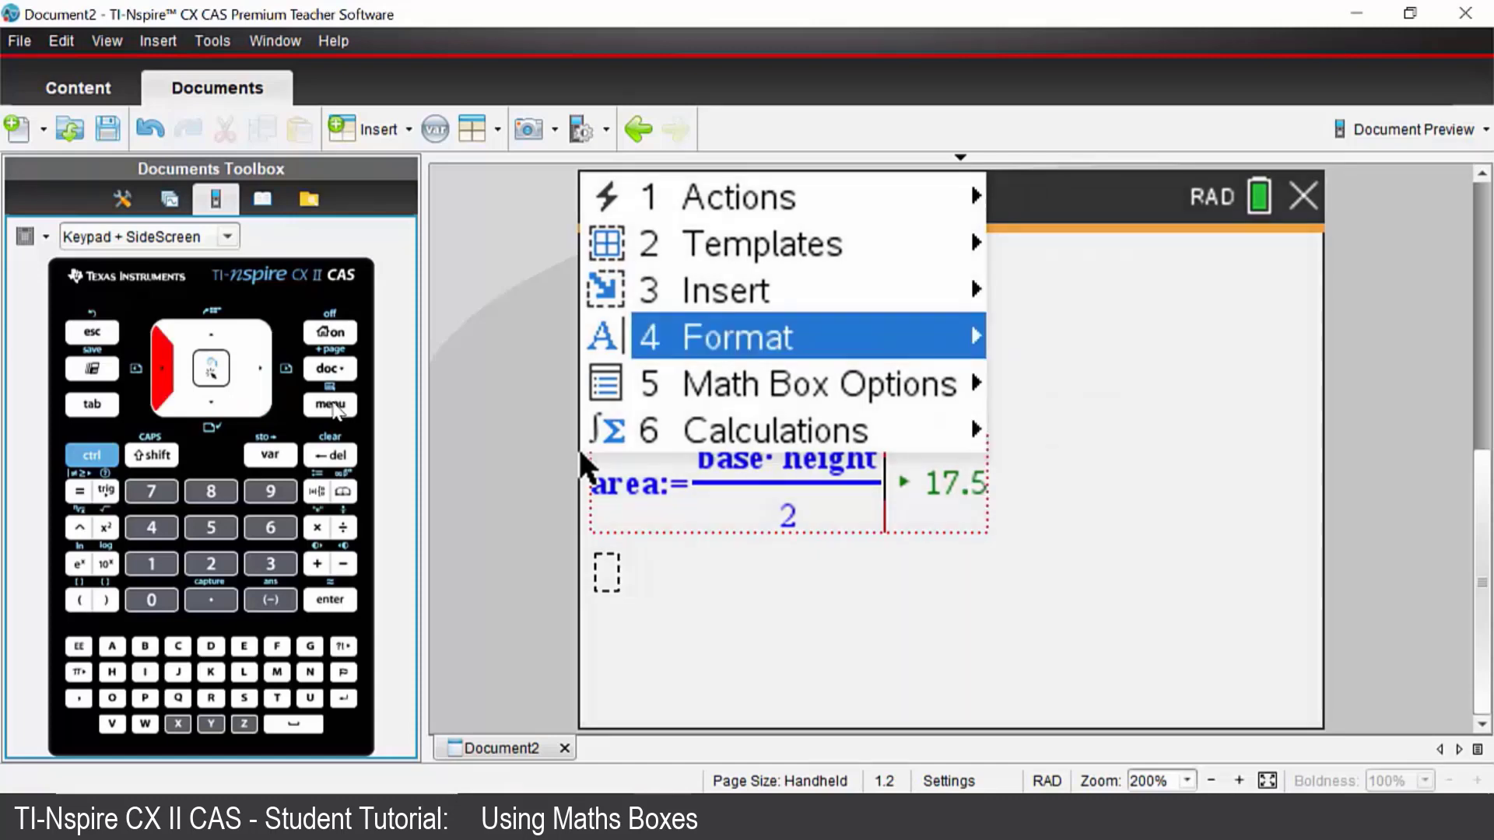
key(Down)
key(Right)
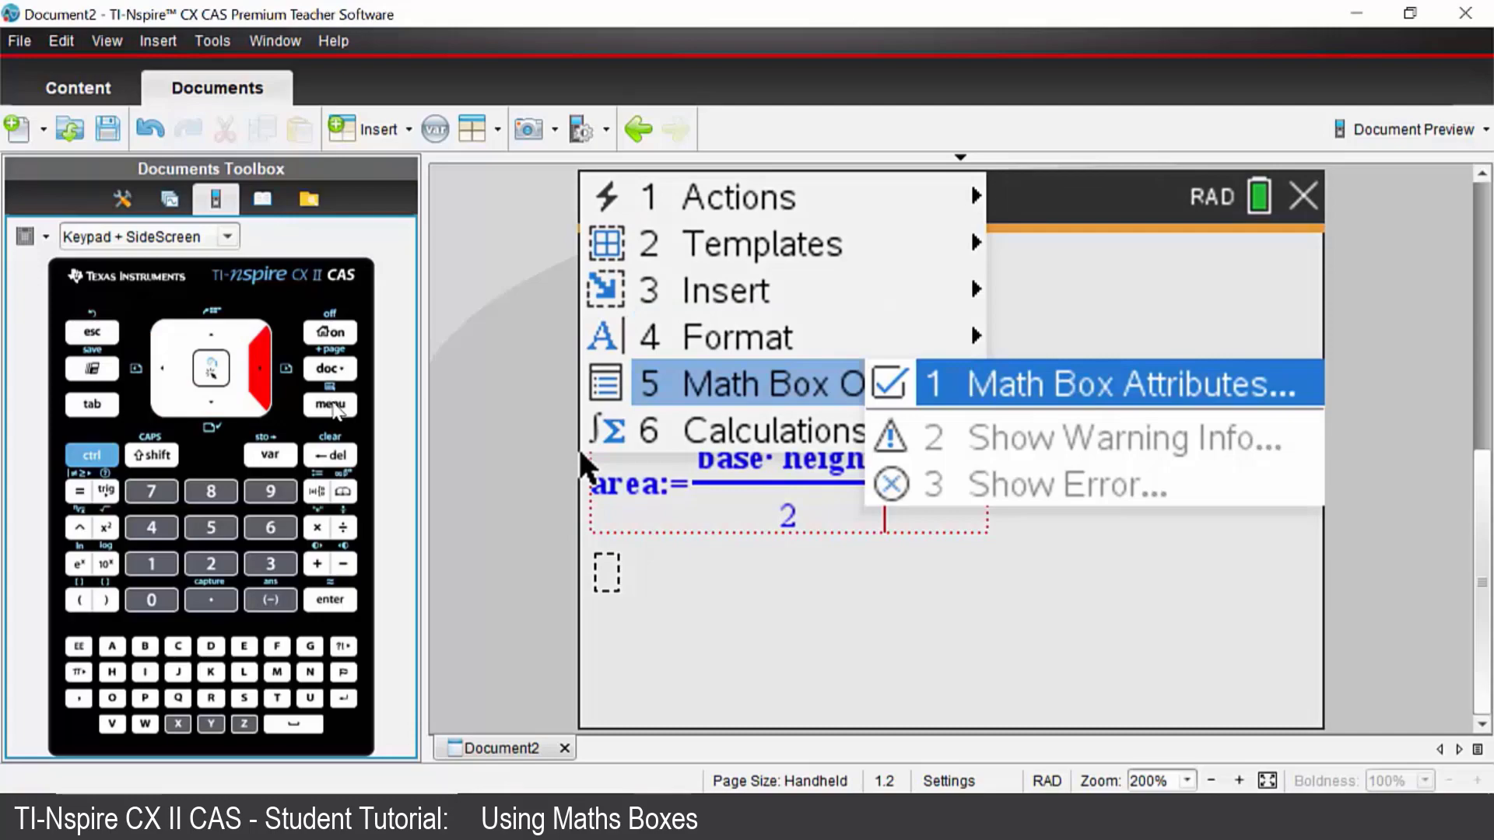
key(Escape)
key(Escape)
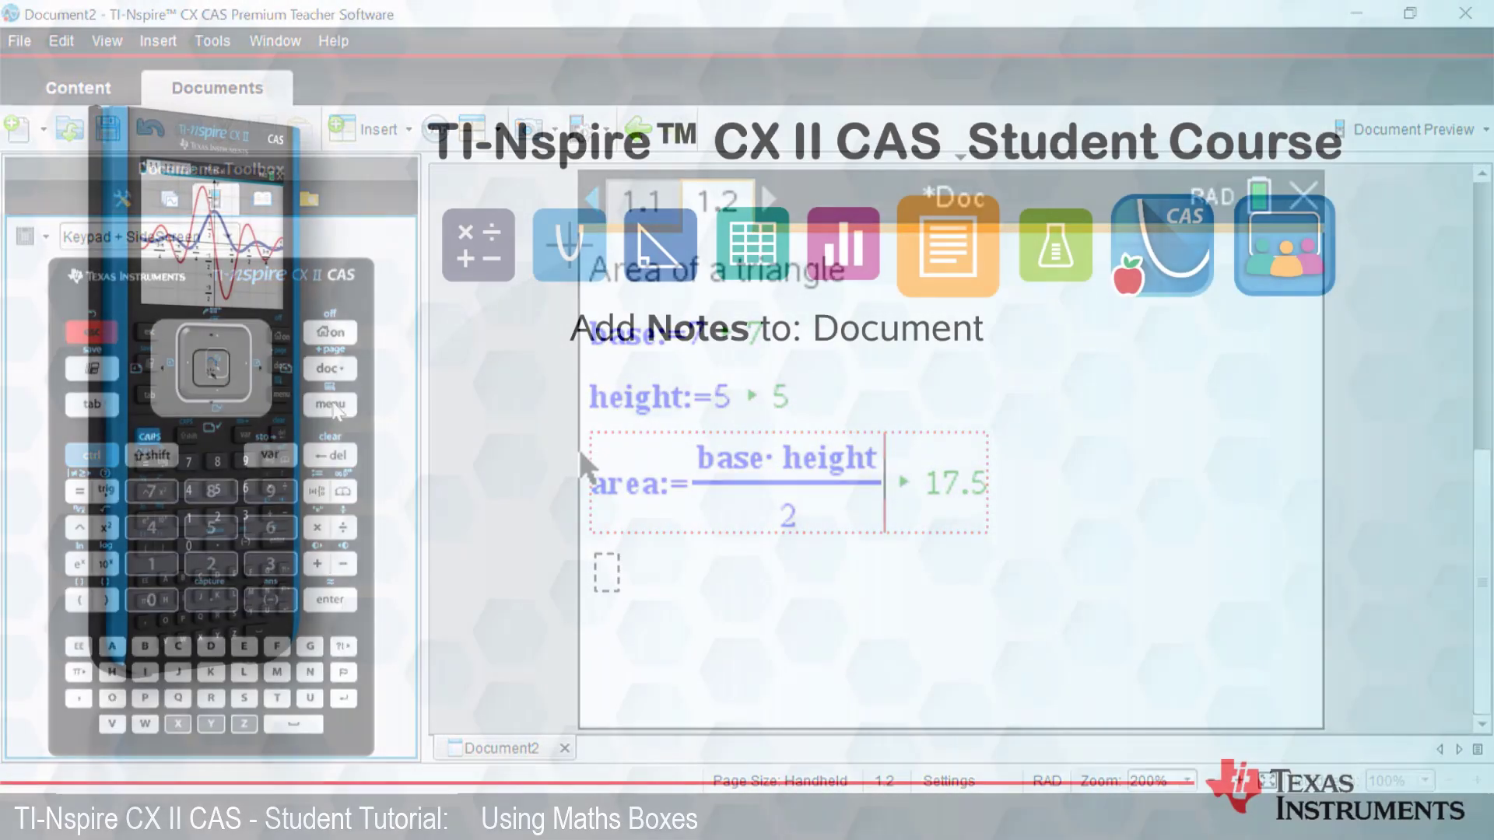